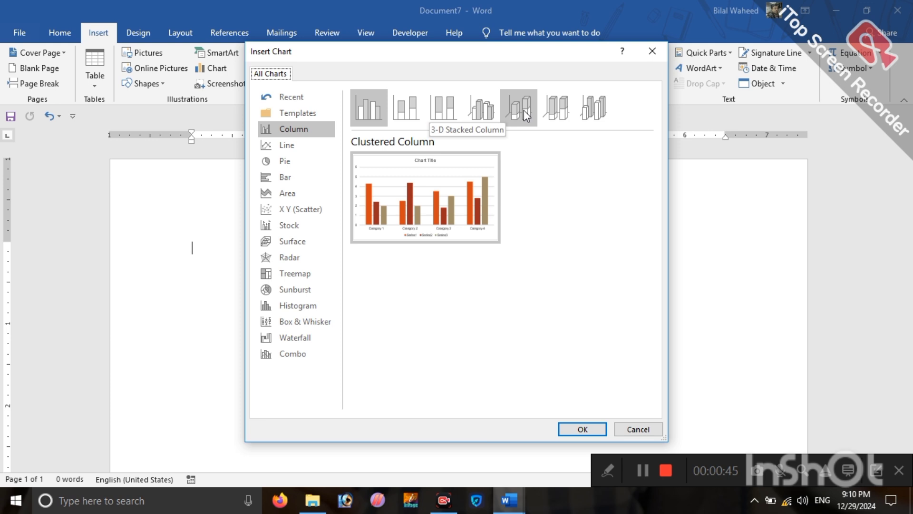
Step: Preview the 3-D column, line with markers, 100% stacked line and bar chart types before choosing a chart
left_click(523, 110)
left_click(487, 108)
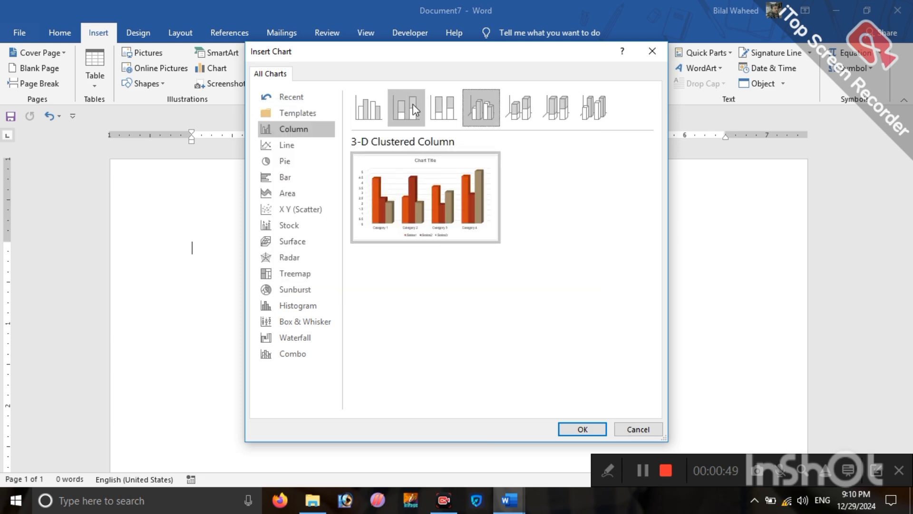
left_click(286, 147)
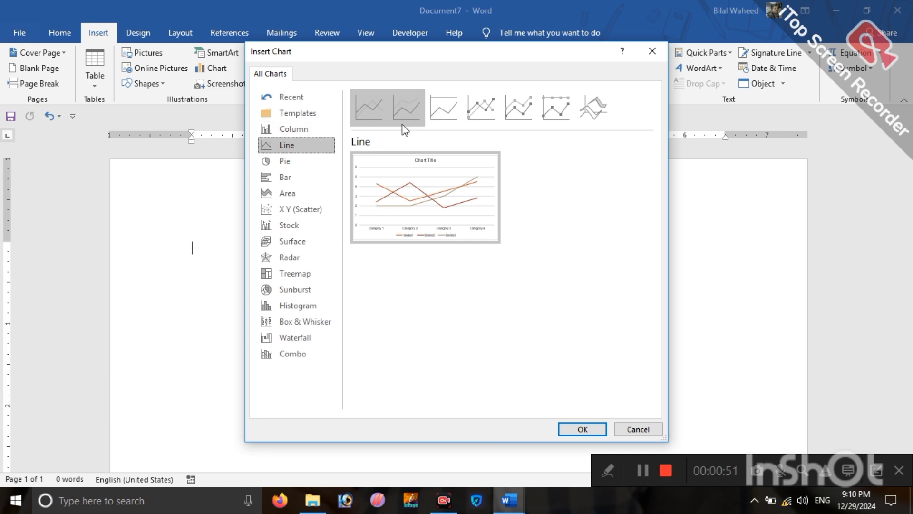
left_click(474, 121)
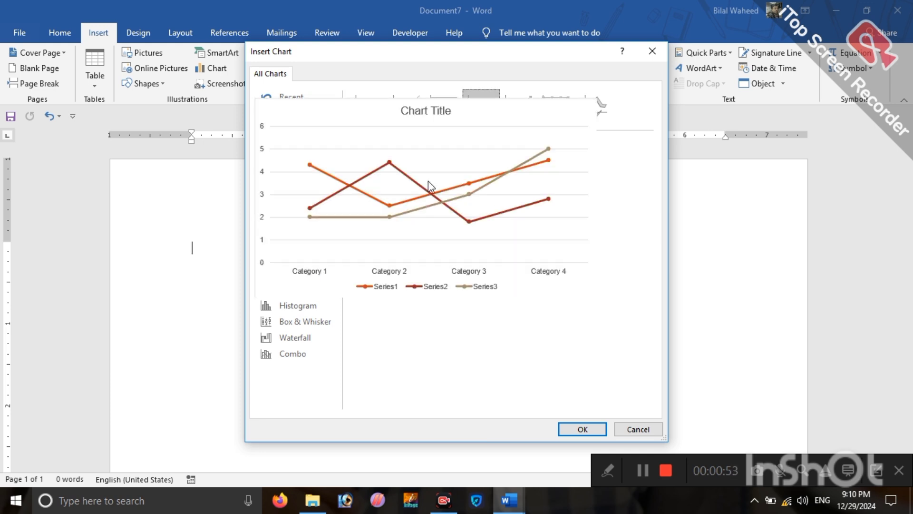
left_click(561, 99)
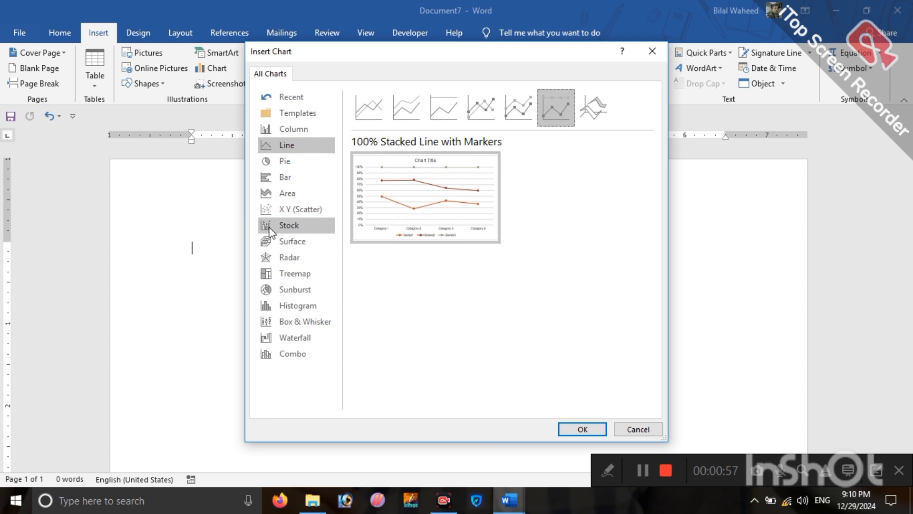
left_click(295, 178)
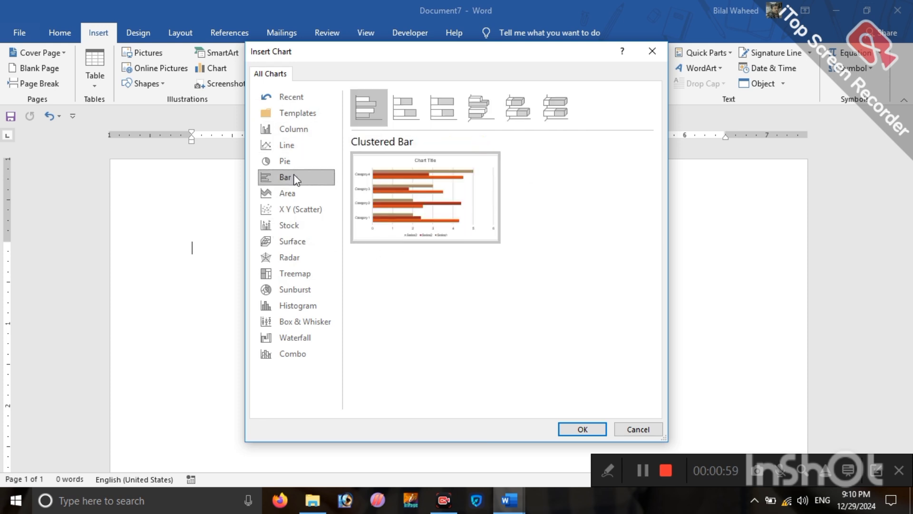
mouse_move(421, 180)
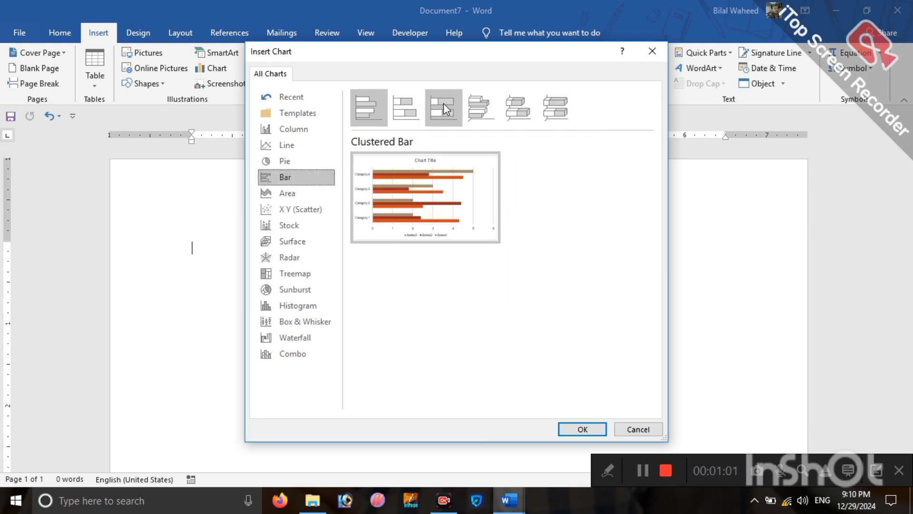
left_click(445, 103)
Step: Insert a Clustered Column chart and move its data sheet clear of the chart
left_click(305, 129)
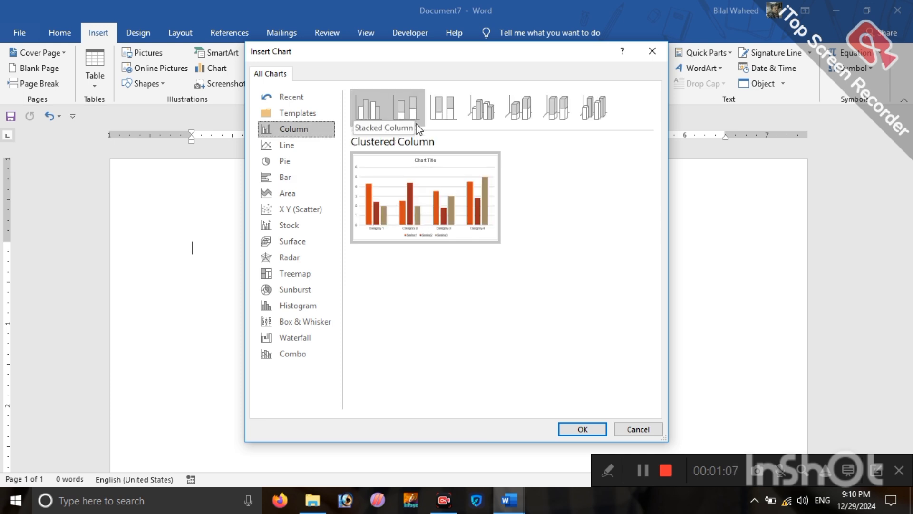
left_click(581, 431)
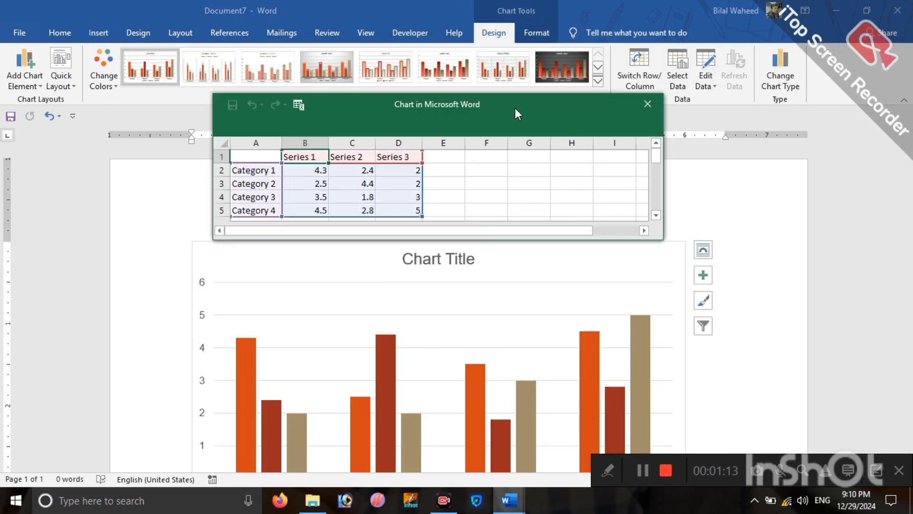
left_click_drag(515, 107, 668, 27)
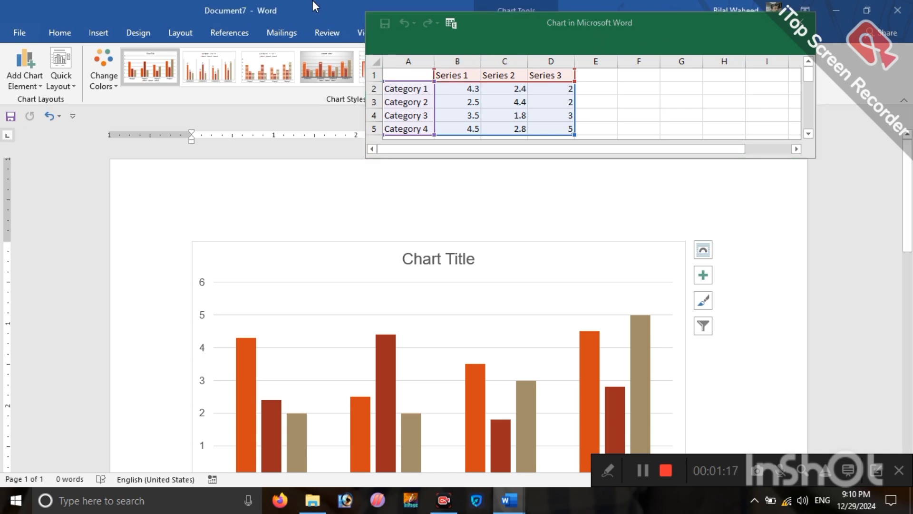
left_click(454, 307)
scroll(430, 317, "down", 1)
scroll(432, 314, "down", 1)
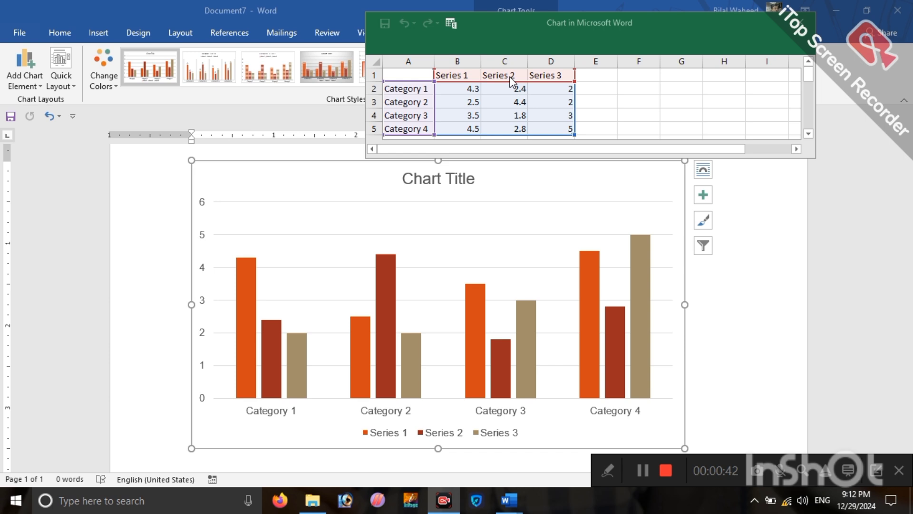
Step: Rename the three series headings in the chart's data sheet as INCOME, PROFIT and LOSS
left_click(456, 77)
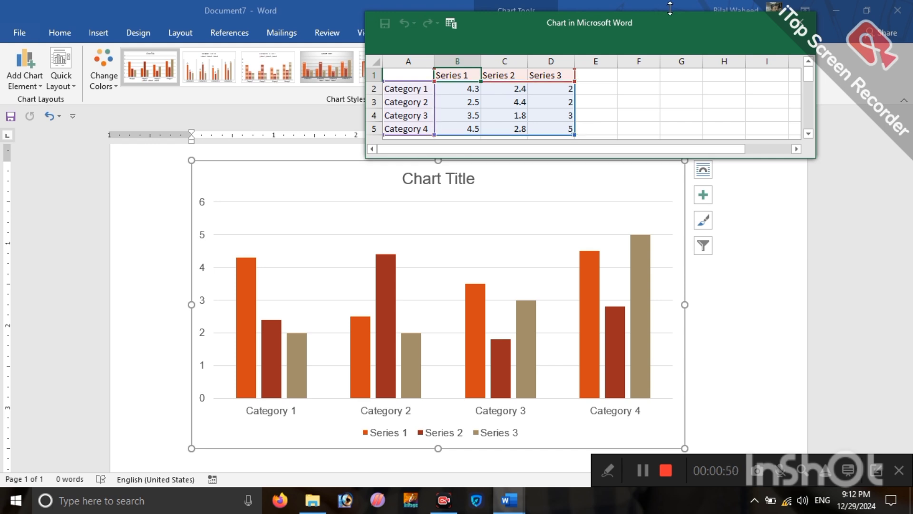
type("INCOME")
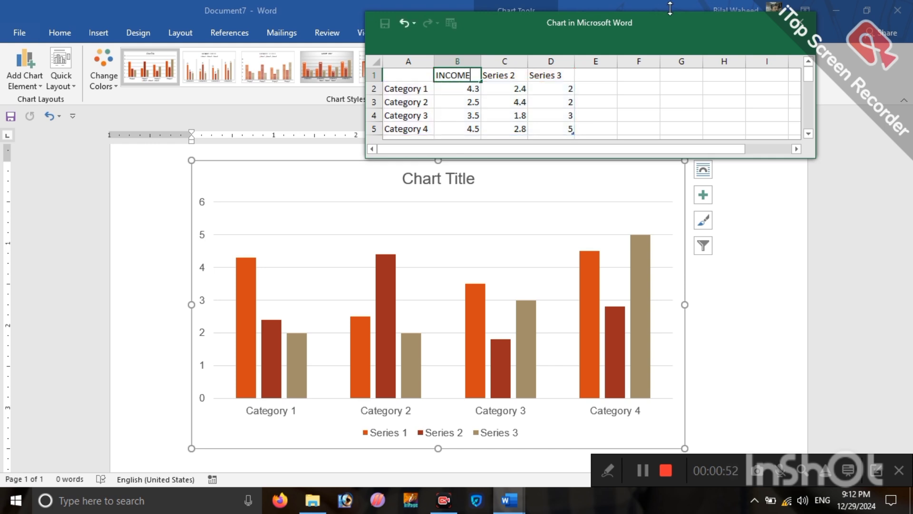
key("Tab")
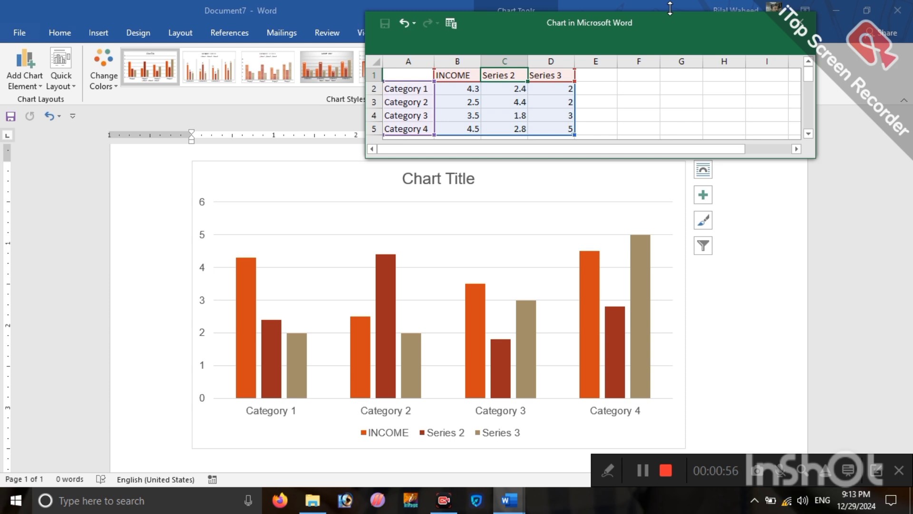
type("EX")
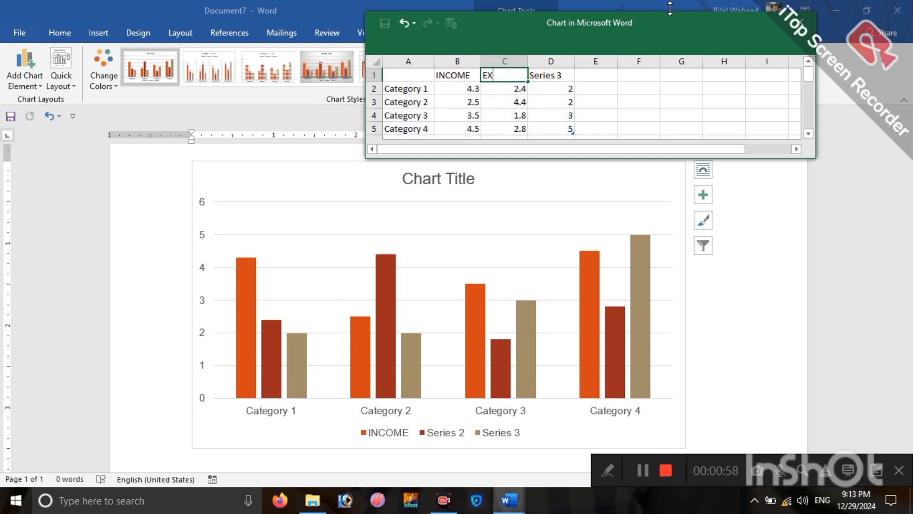
key("BackSpace")
key("BackSpace")
type("PROFIT")
key("Tab")
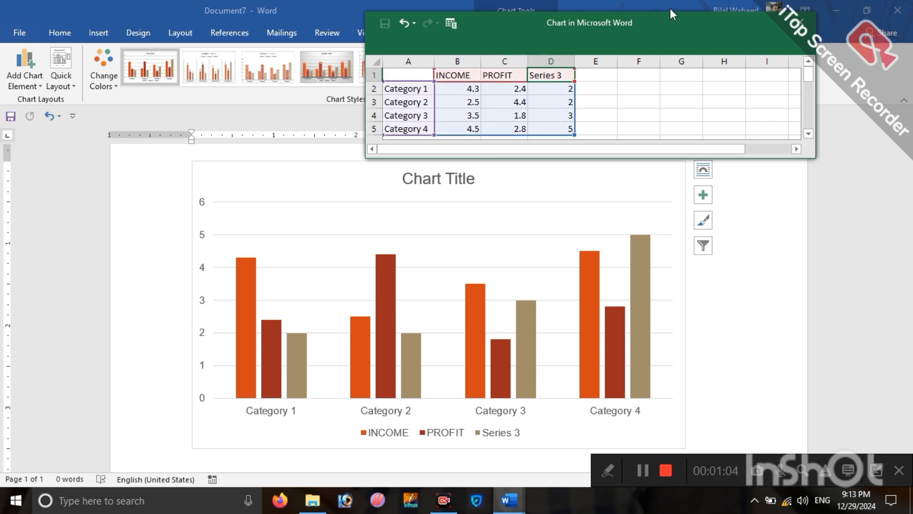
type("LOSS")
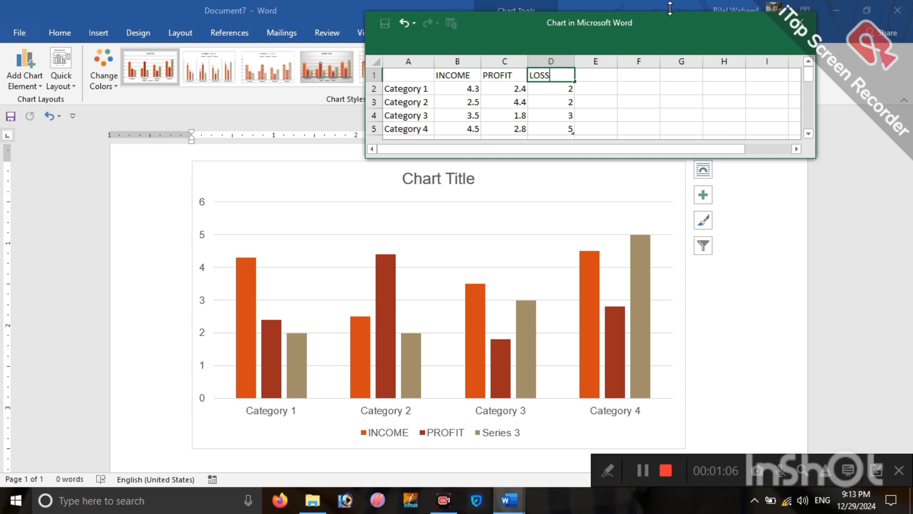
key("Return")
key("Left")
key("Left")
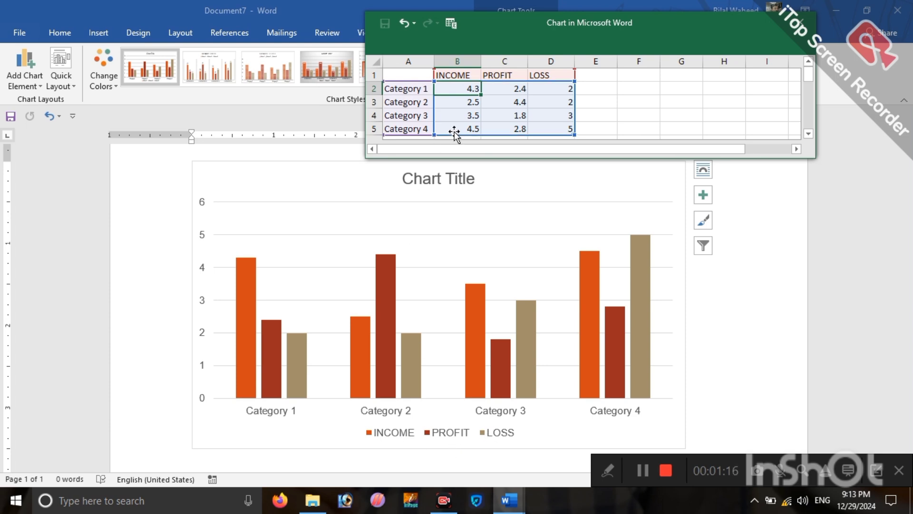
Step: Rename the four category labels in the chart's data sheet as CAR, BIKE, COMPUTER and FOOD ITEM
left_click(409, 90)
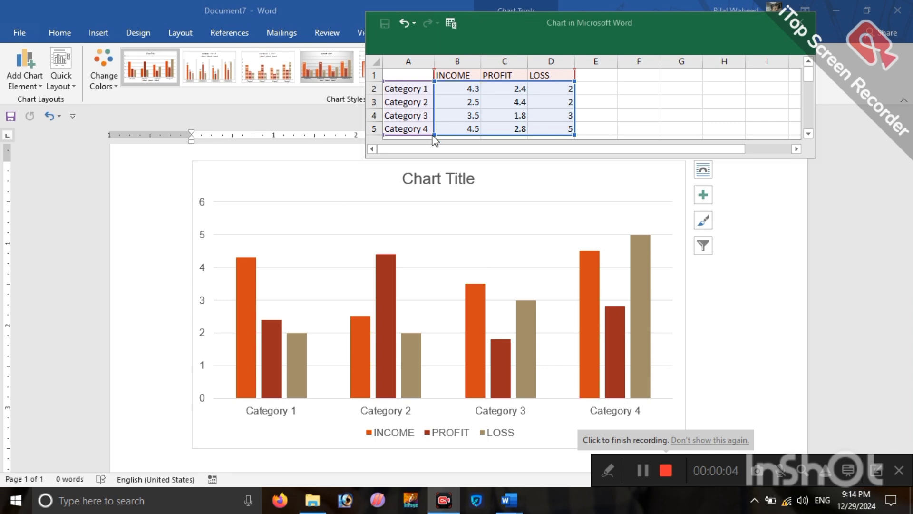
left_click(420, 88)
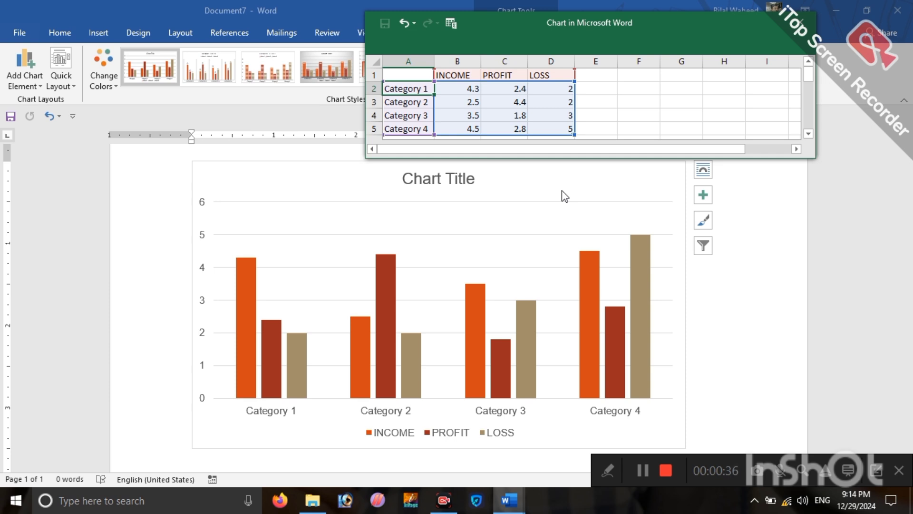
type("CAR")
key("Return")
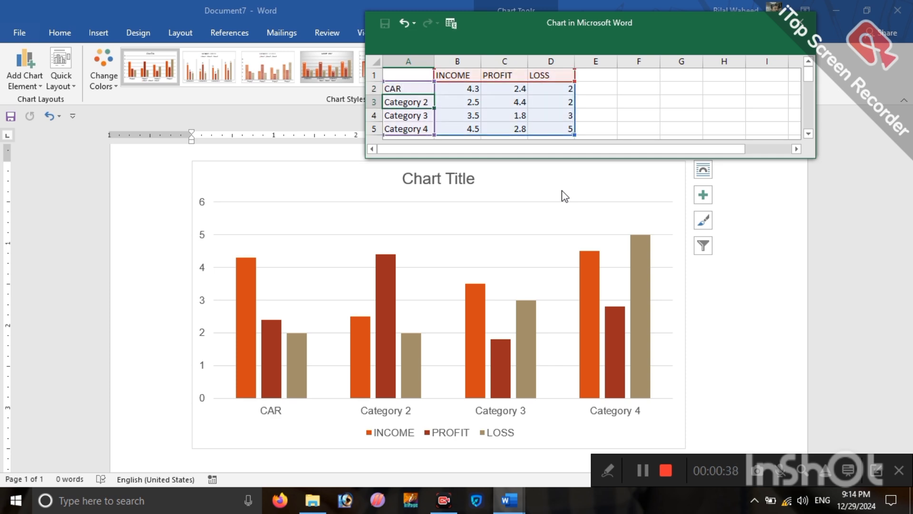
type("BIKE")
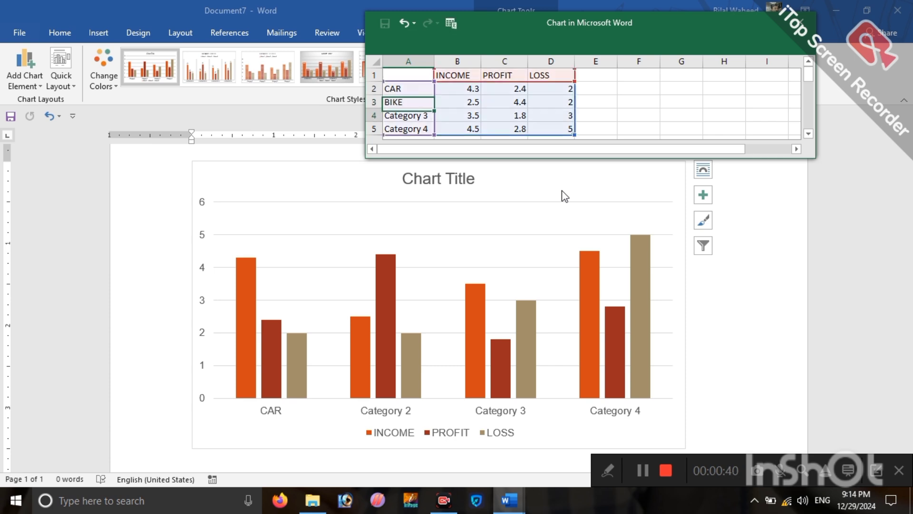
key("Return")
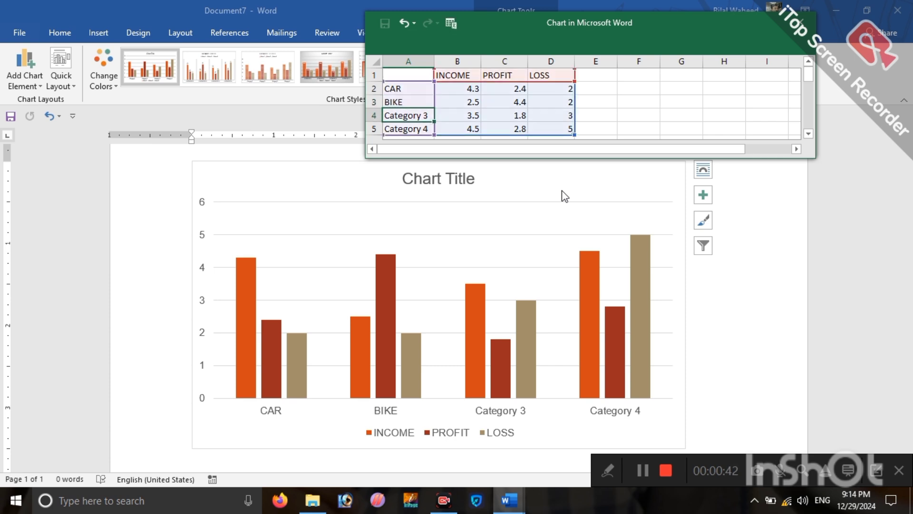
type("COMPJ")
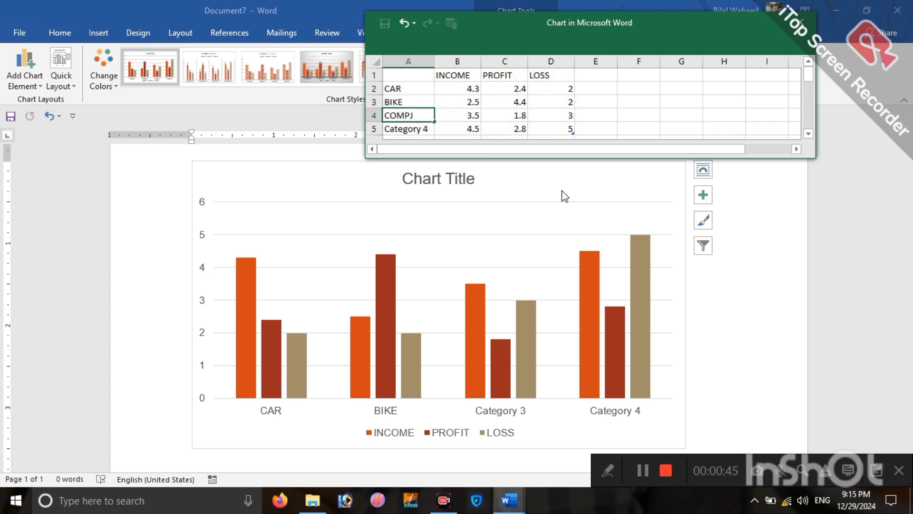
key("BackSpace")
type("UTER")
key("Return")
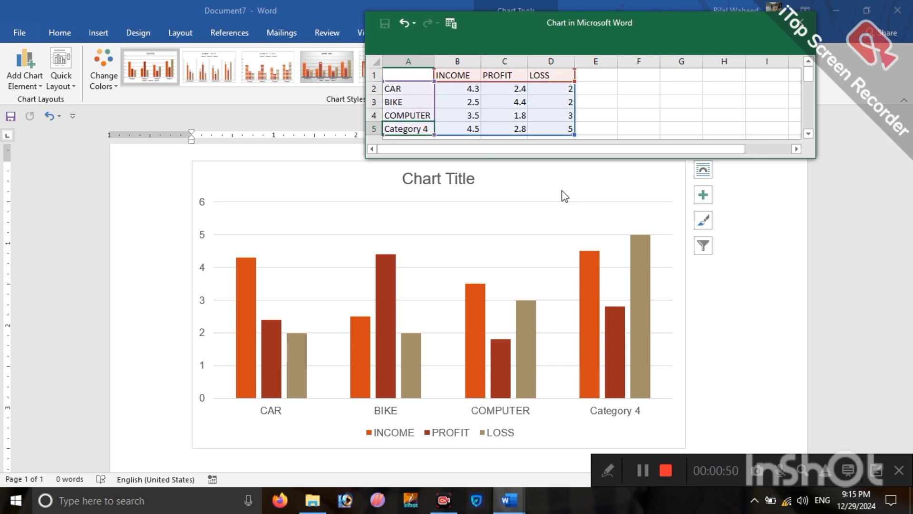
type("FOOD ITEM")
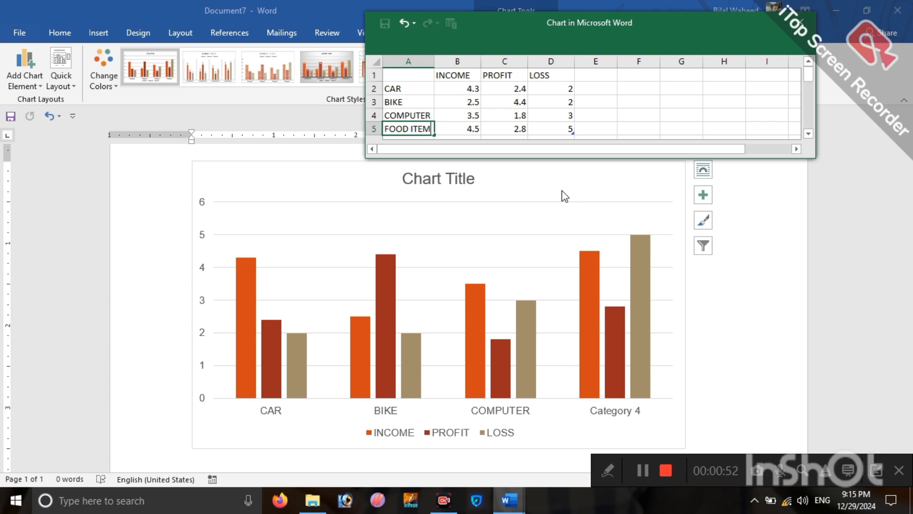
key("Tab")
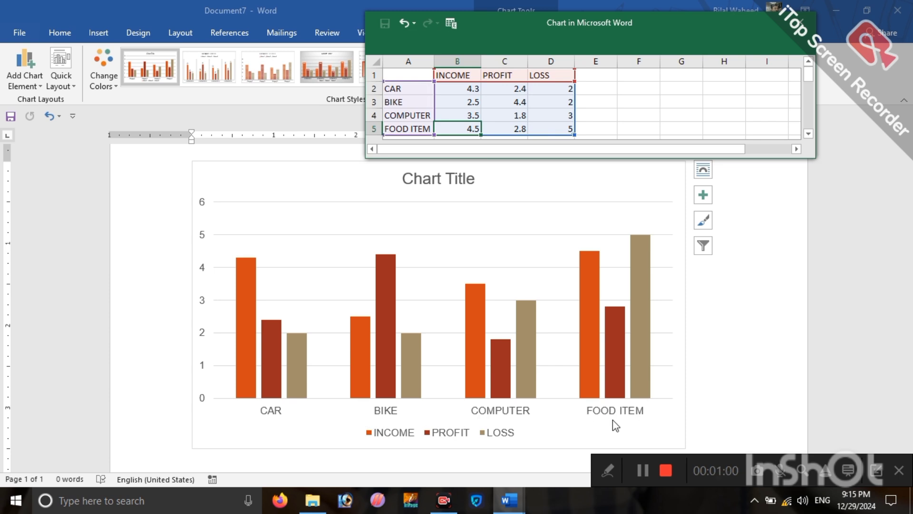
Step: Fill the CAR row with 500 for INCOME, 400 for PROFIT and 100 for LOSS
left_click(467, 89)
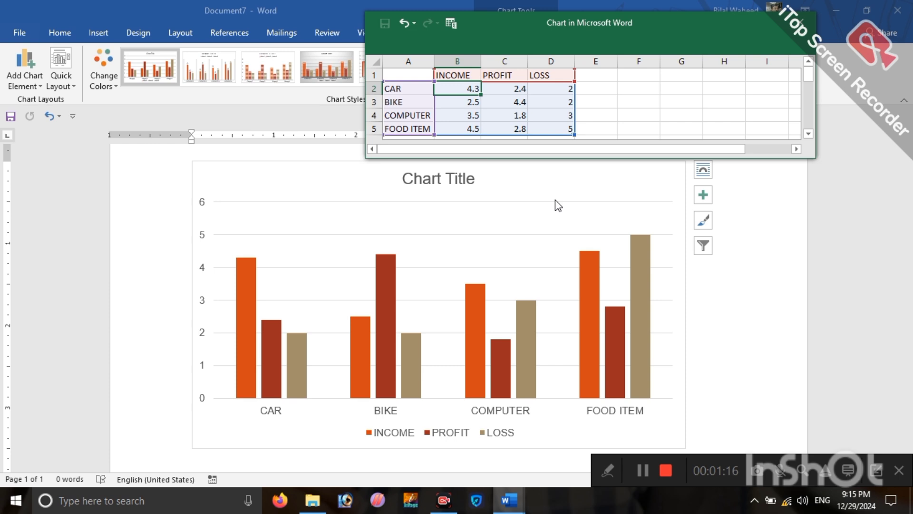
type("2")
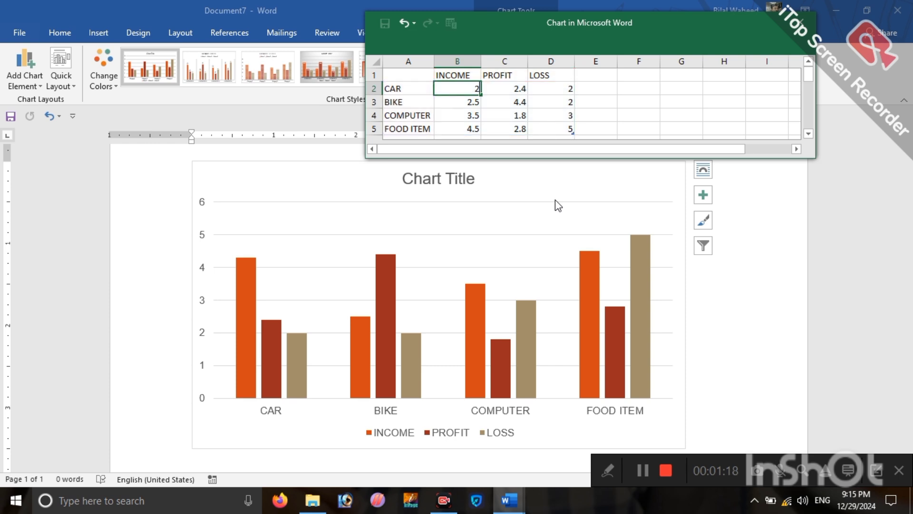
key("BackSpace")
type("500")
key("Tab")
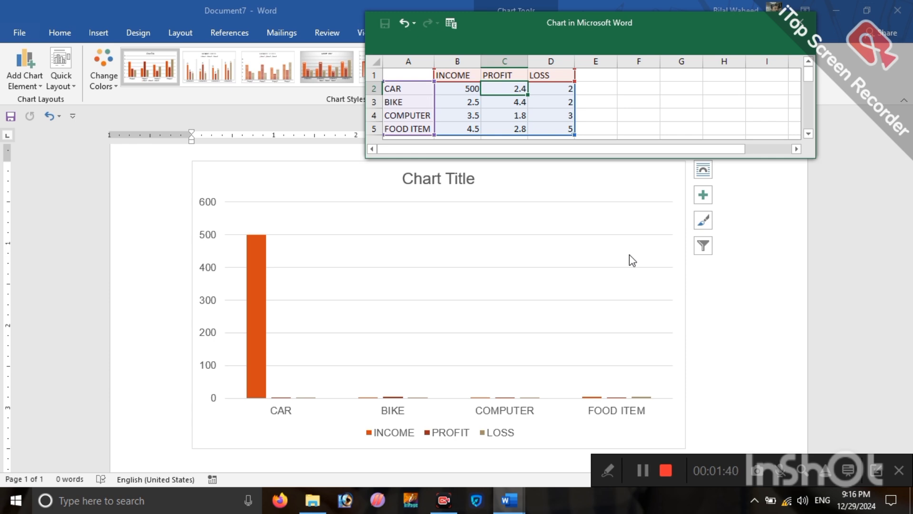
type("400")
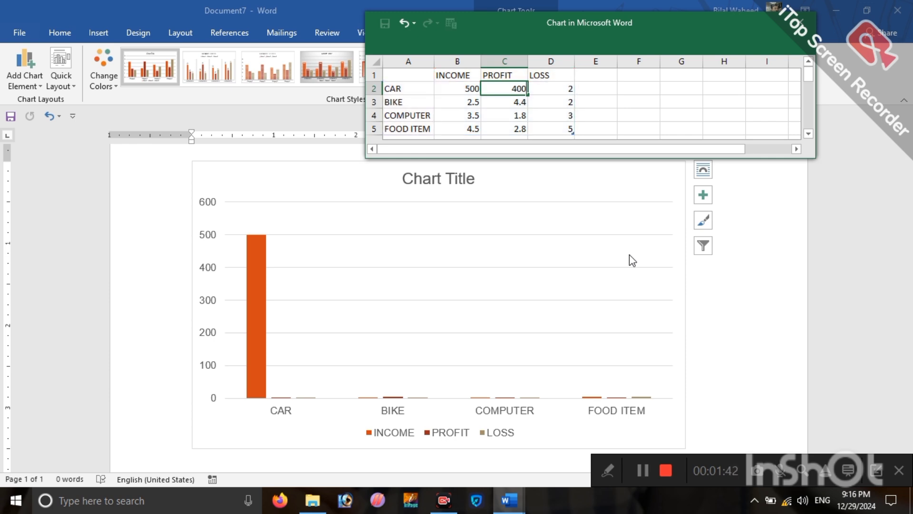
key("Tab")
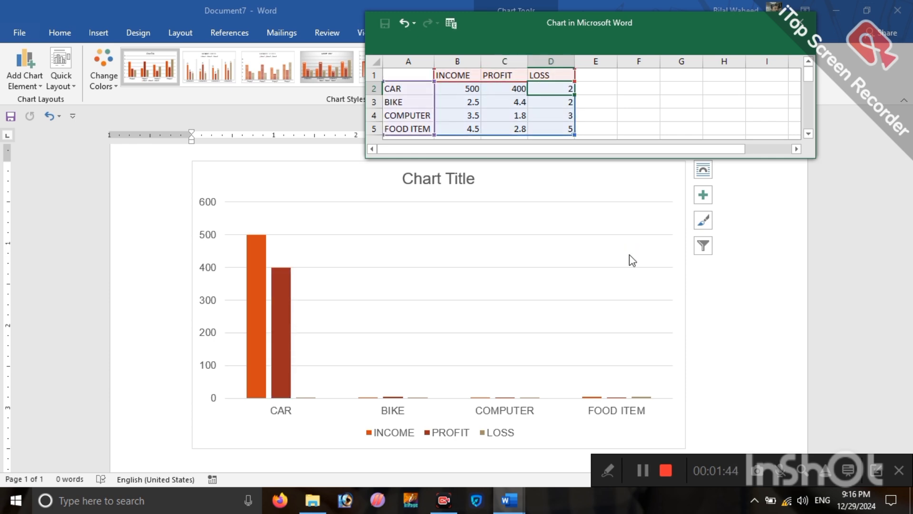
type("100")
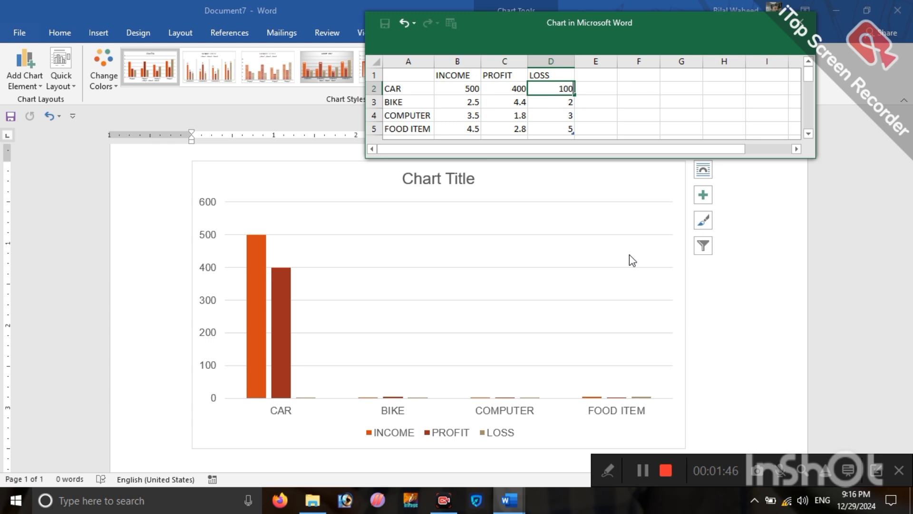
key("Return")
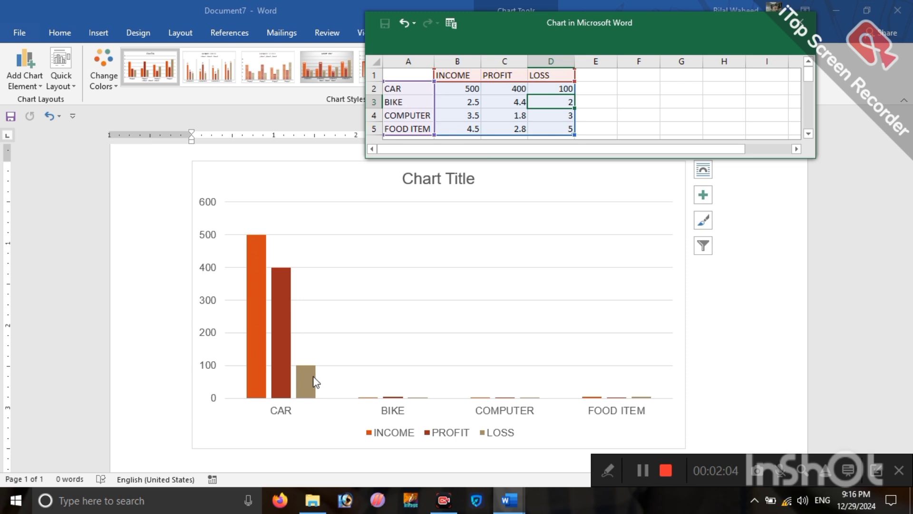
Step: Fill the BIKE row with 400 for INCOME, 350 for PROFIT and 150 for LOSS
left_click(464, 101)
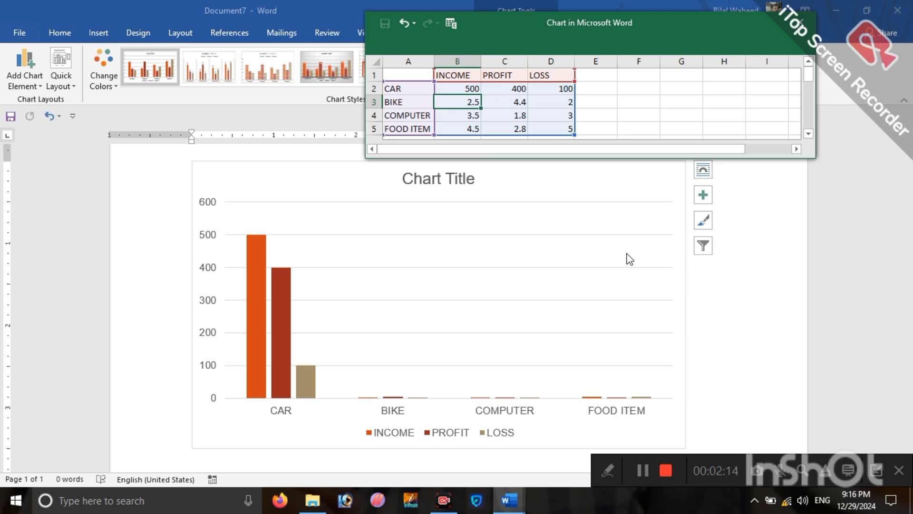
type("400")
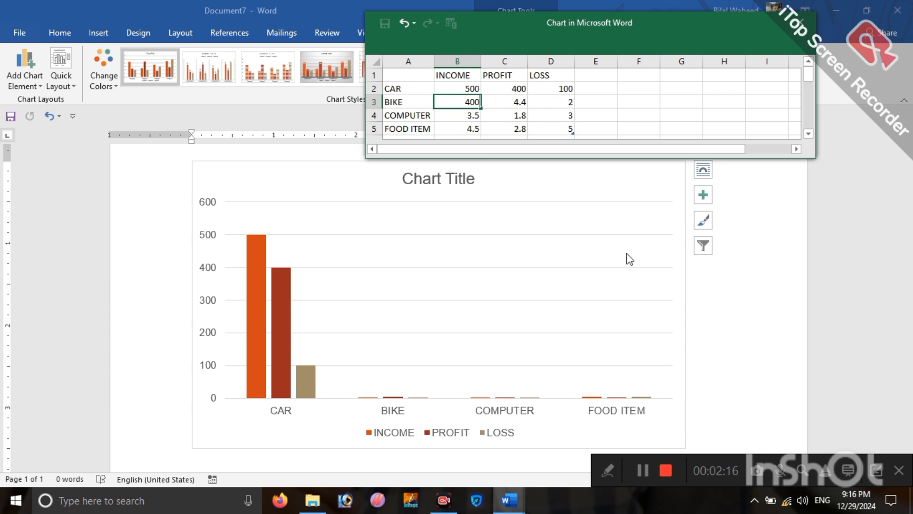
key("Tab")
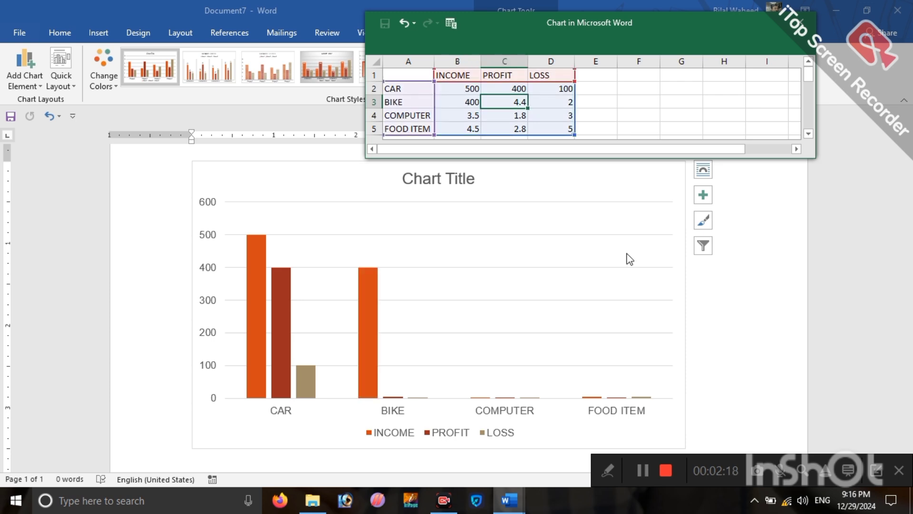
type("350")
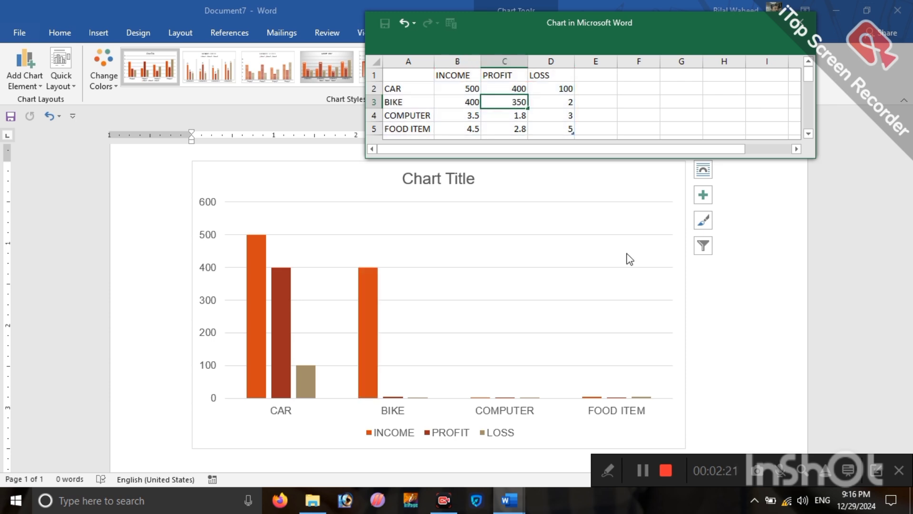
key("Return")
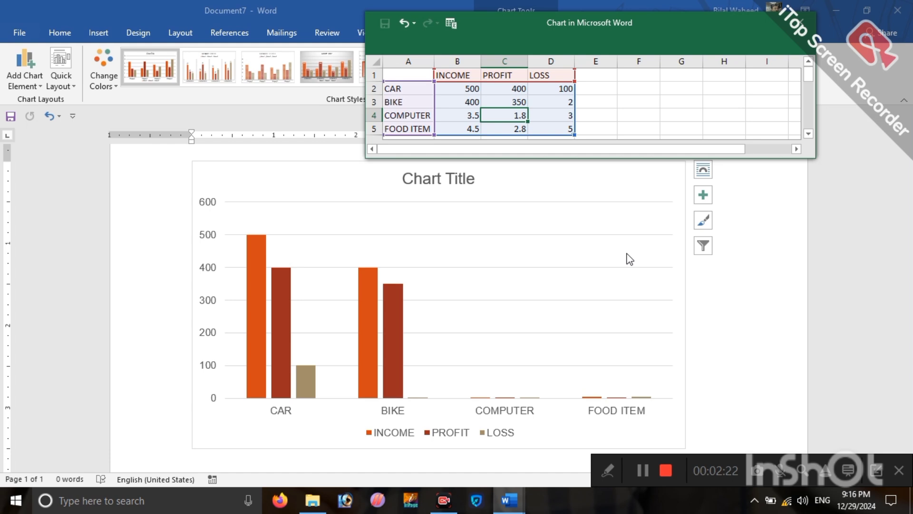
key("Up")
key("Right")
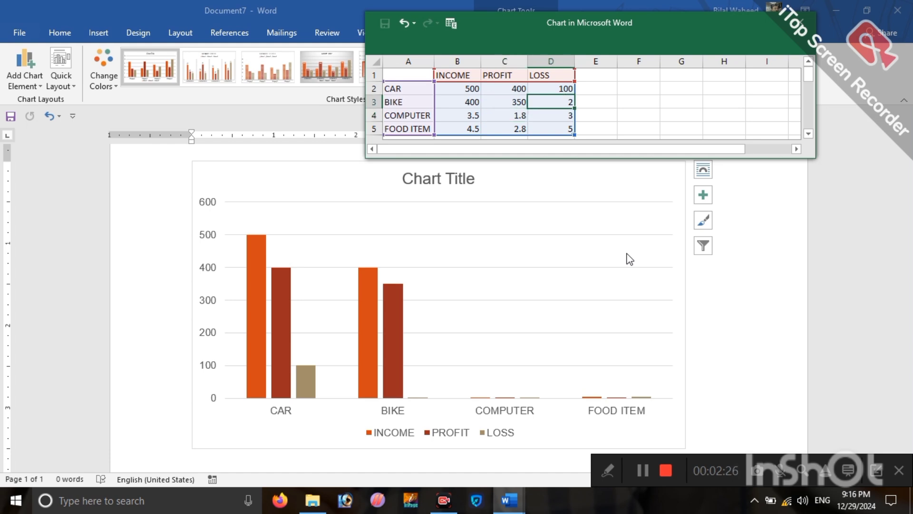
type("1")
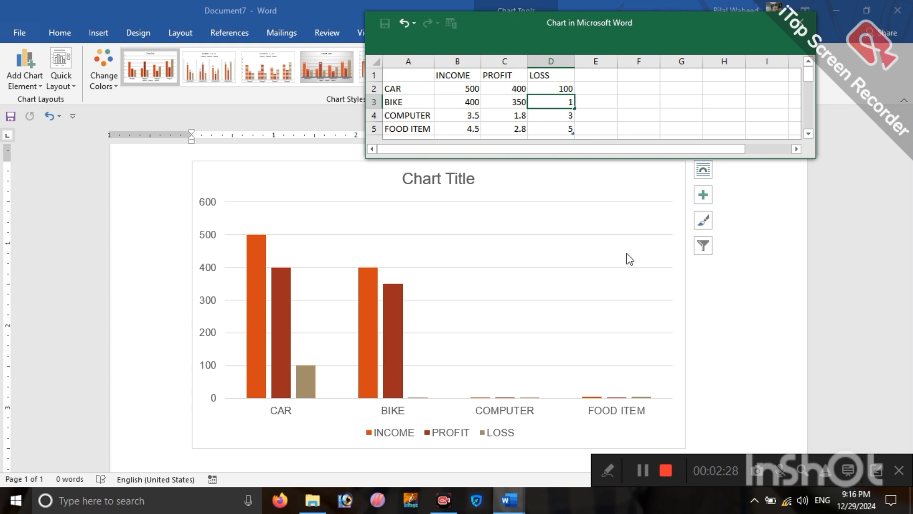
type("50")
key("Tab")
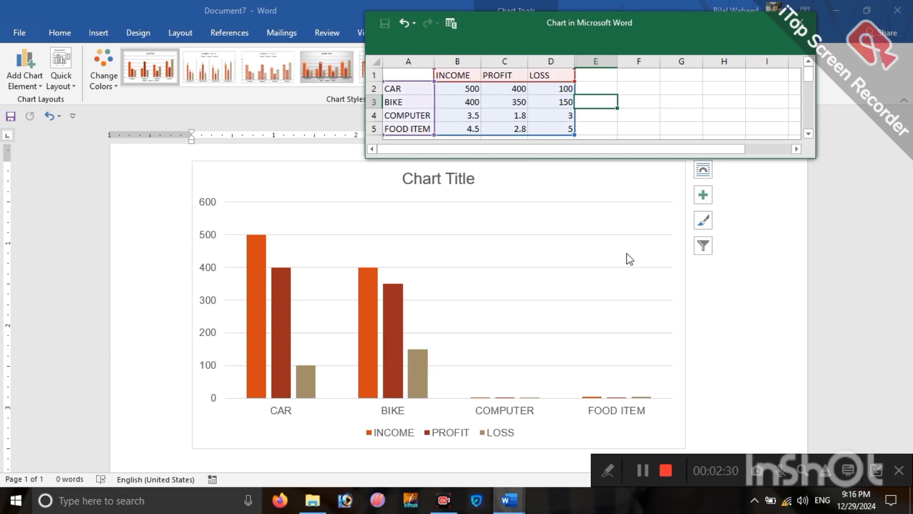
Step: Fill the COMPUTER row with 800 for INCOME, 500 for PROFIT and 300 for LOSS
key("Left")
key("Down")
key("Left")
key("Left")
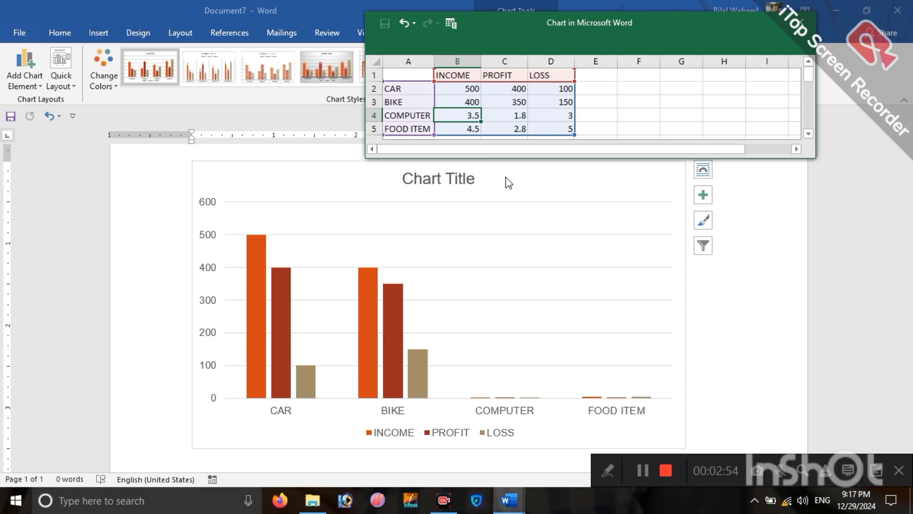
type("800")
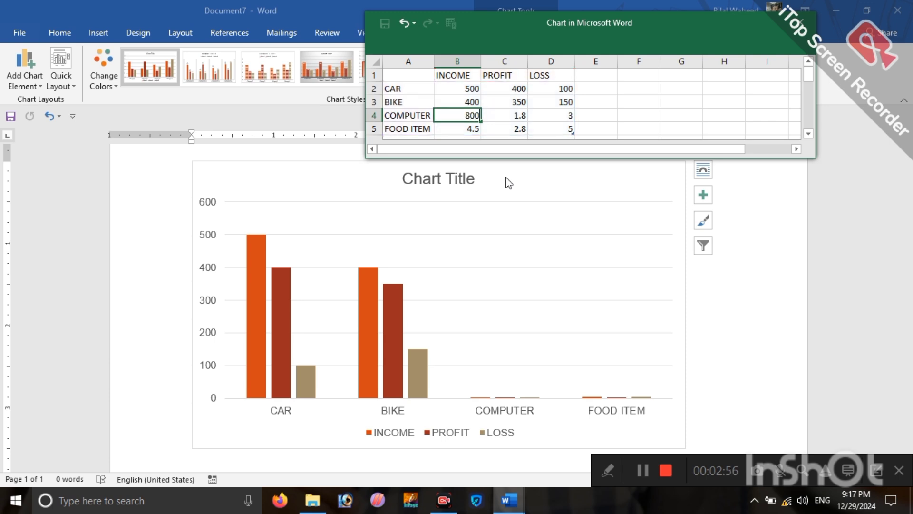
key("Tab")
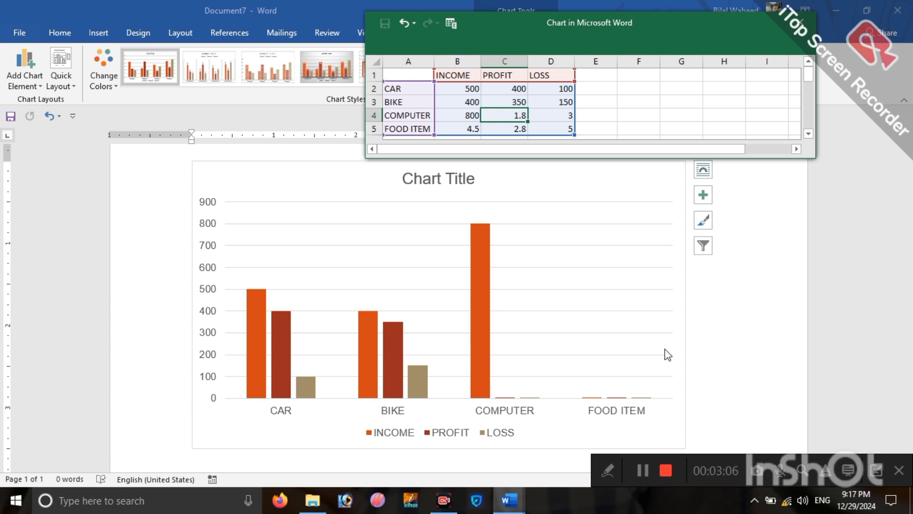
type("500")
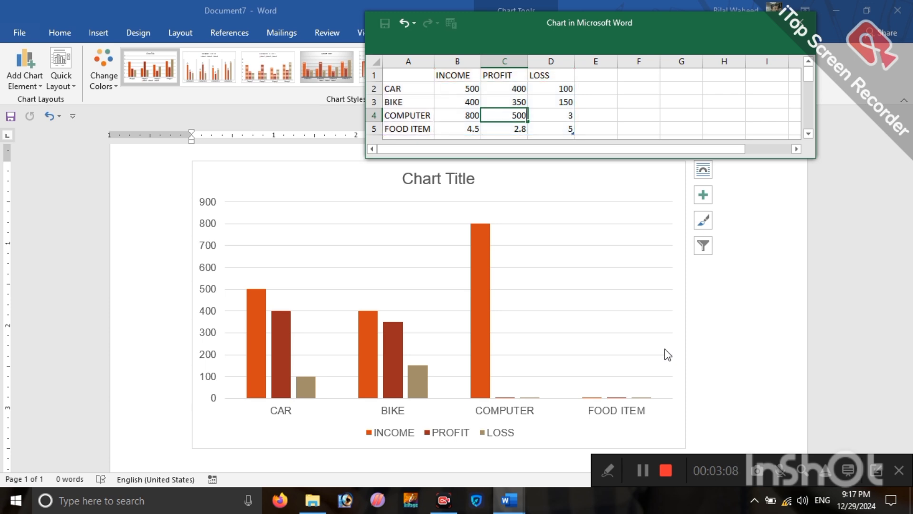
key("Tab")
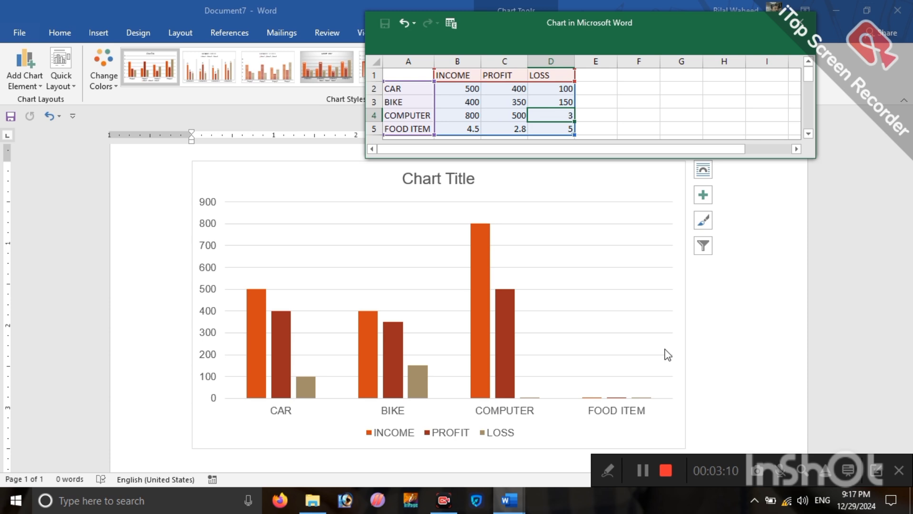
type("300")
key("Return")
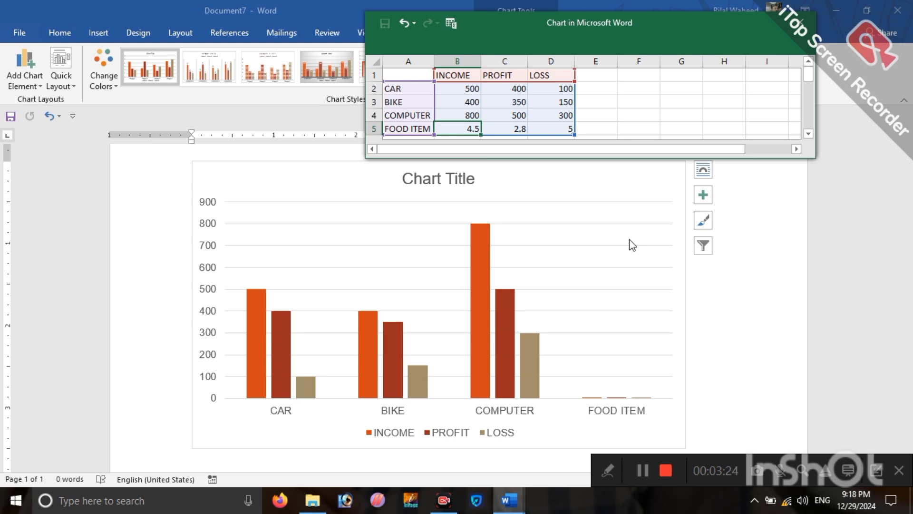
Step: Fill the FOOD ITEM row with 500 for INCOME, 200 for PROFIT and 300 for LOSS
type("500")
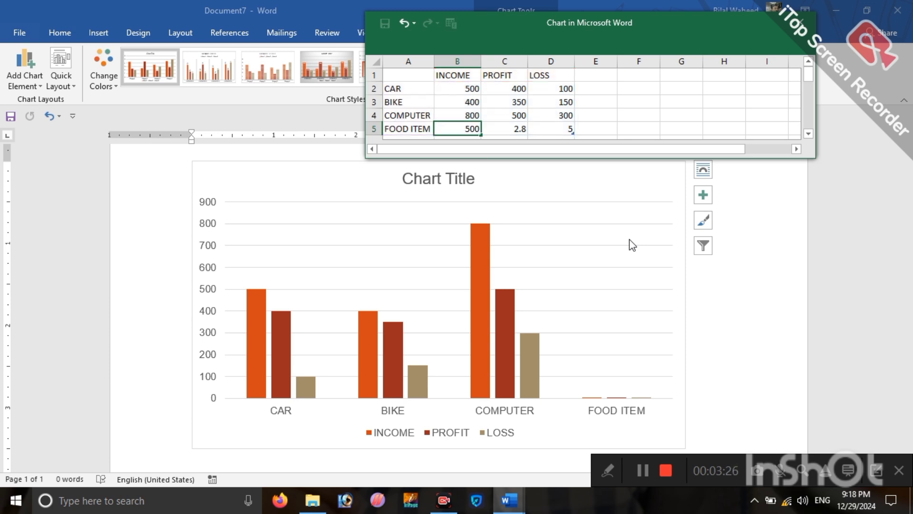
key("Tab")
key("BackSpace")
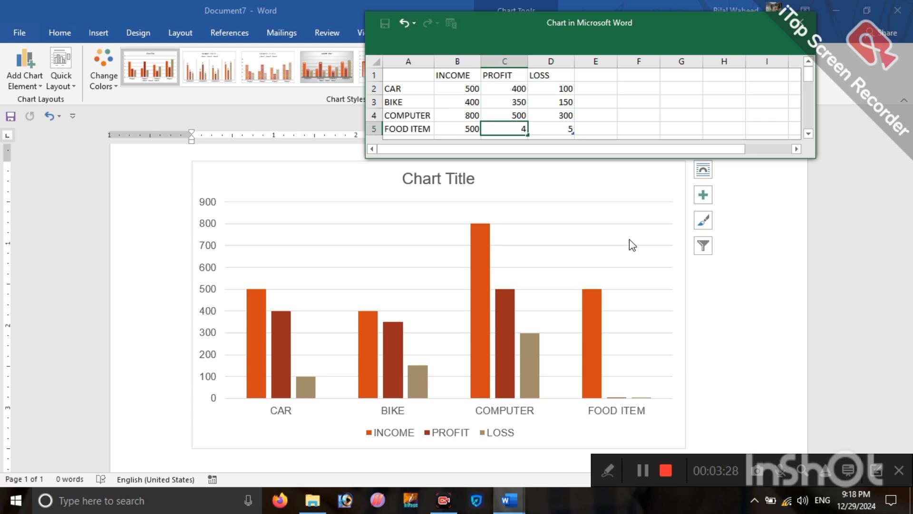
type("200")
key("Tab")
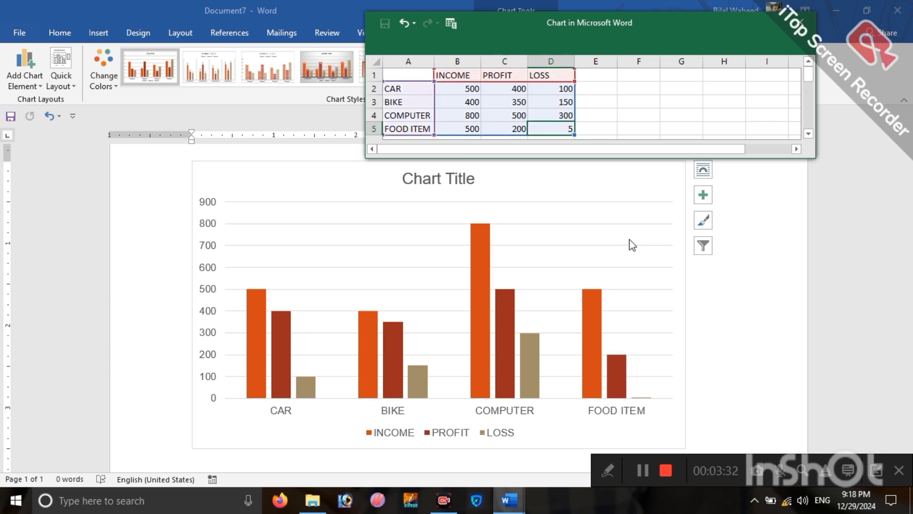
type("300")
key("Up")
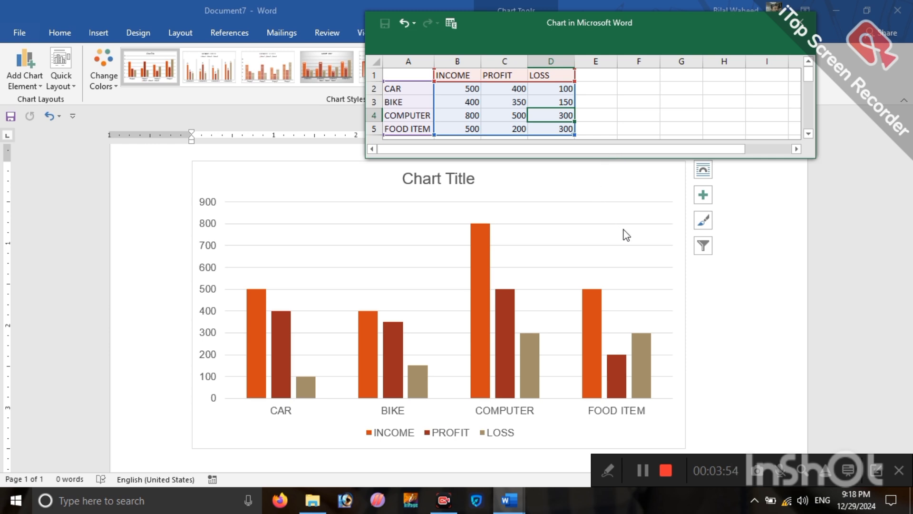
left_click(644, 474)
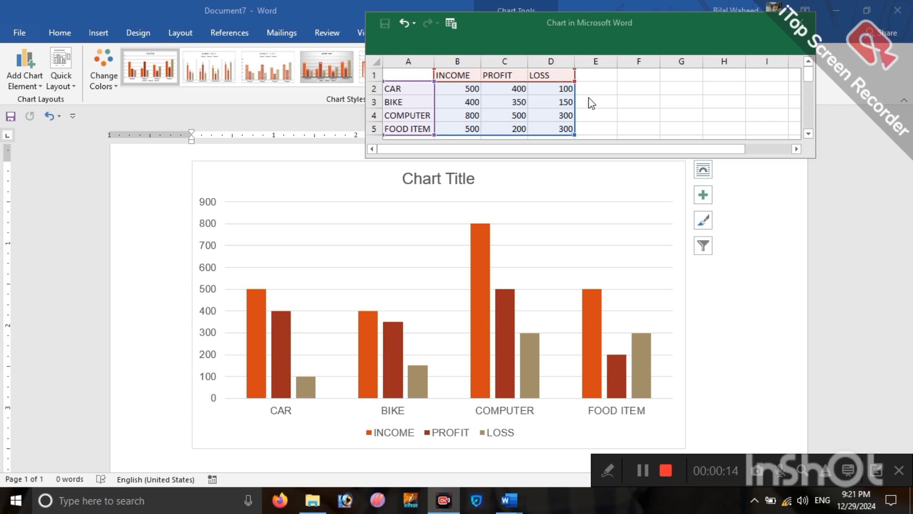
Step: Add a fourth series to the chart's data sheet with the heading BILLS in the column after LOSS
left_click(551, 75)
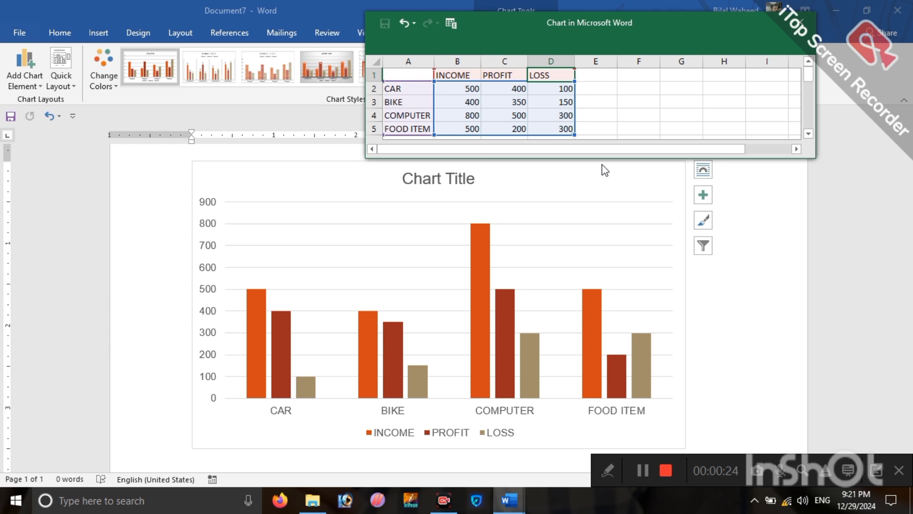
key("Tab")
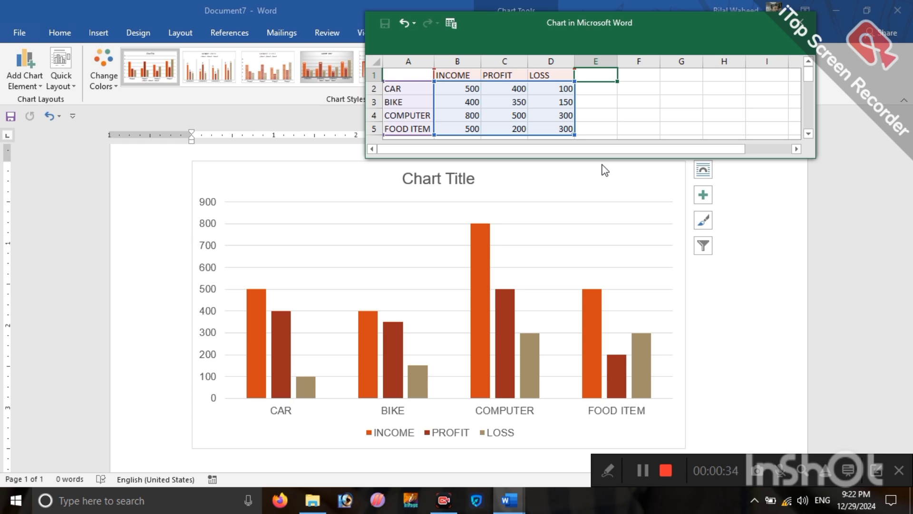
type("BI")
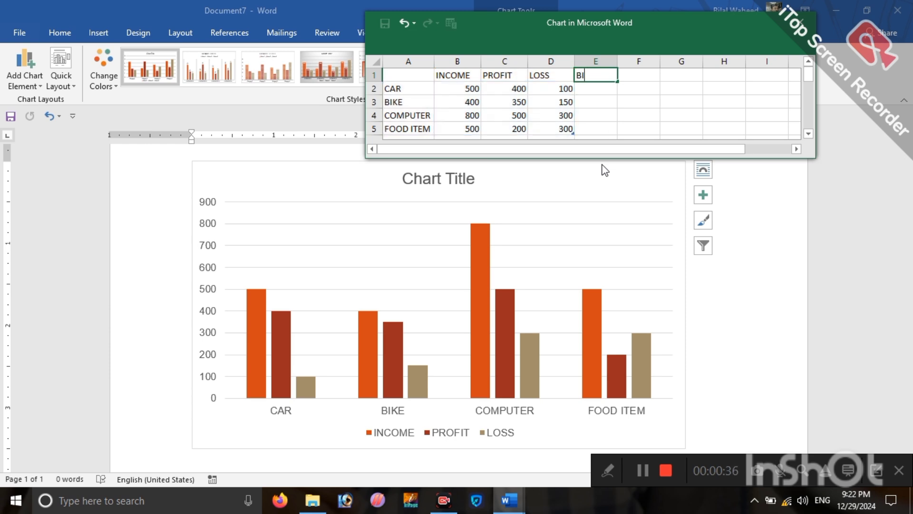
type("LLS")
key("Return")
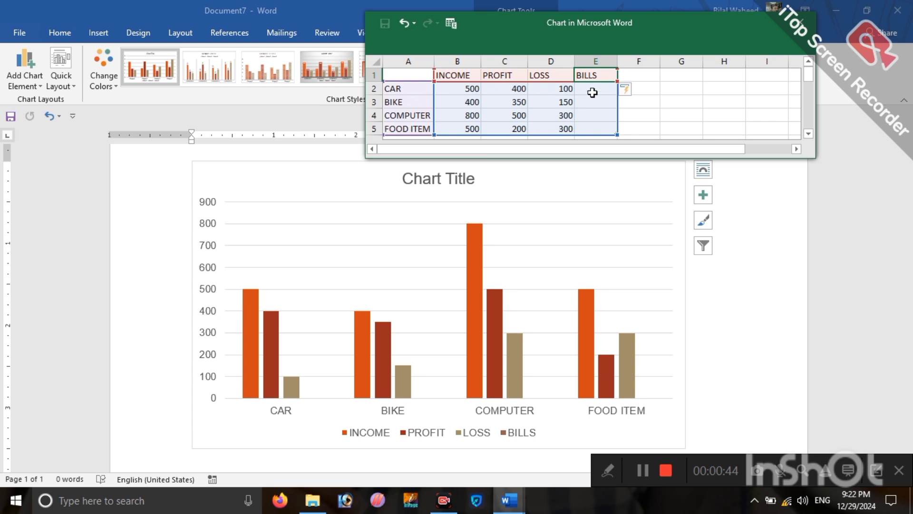
Step: Fill the BILLS column with 500 for CAR, 200 for BIKE, 100 for COMPUTER and 400 for FOOD ITEM
left_click(593, 92)
key("Down")
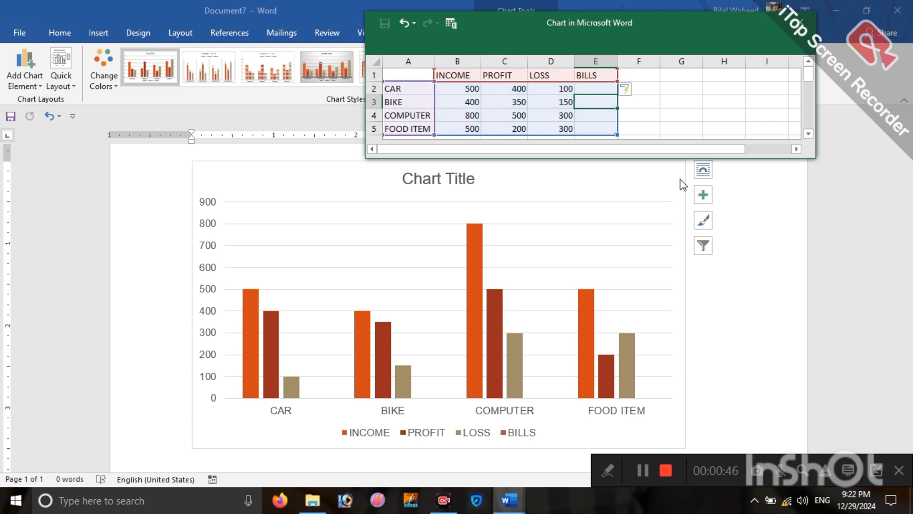
key("Up")
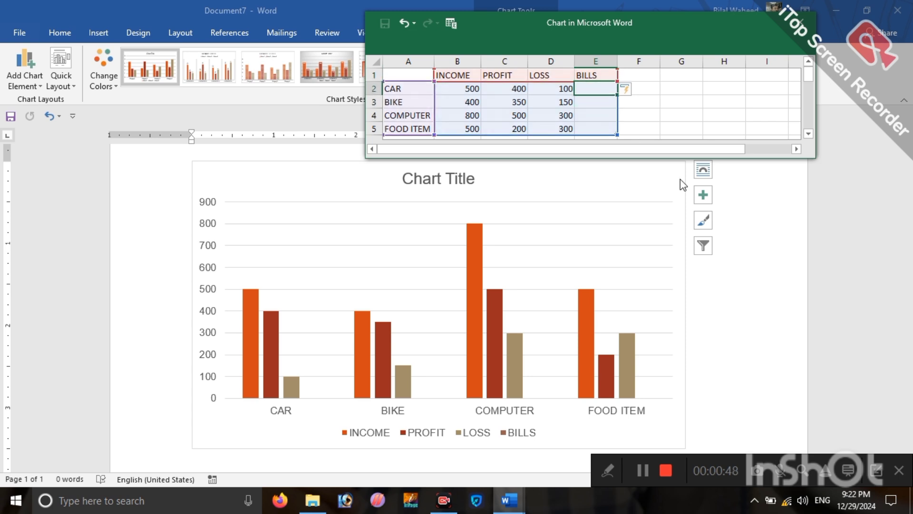
type("500")
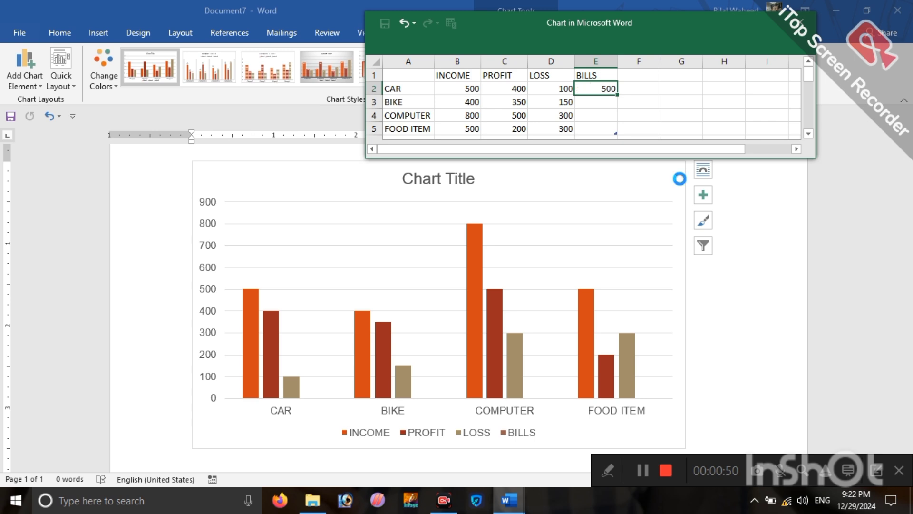
key("Return")
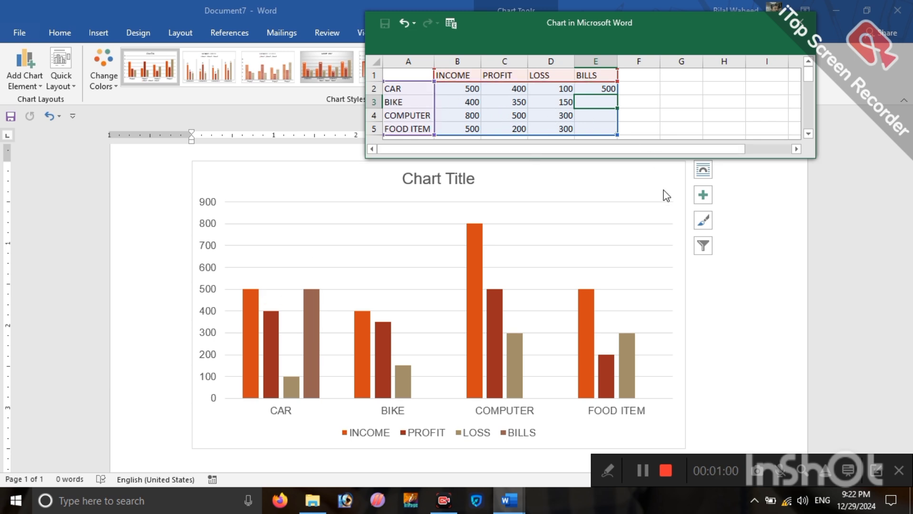
type("200")
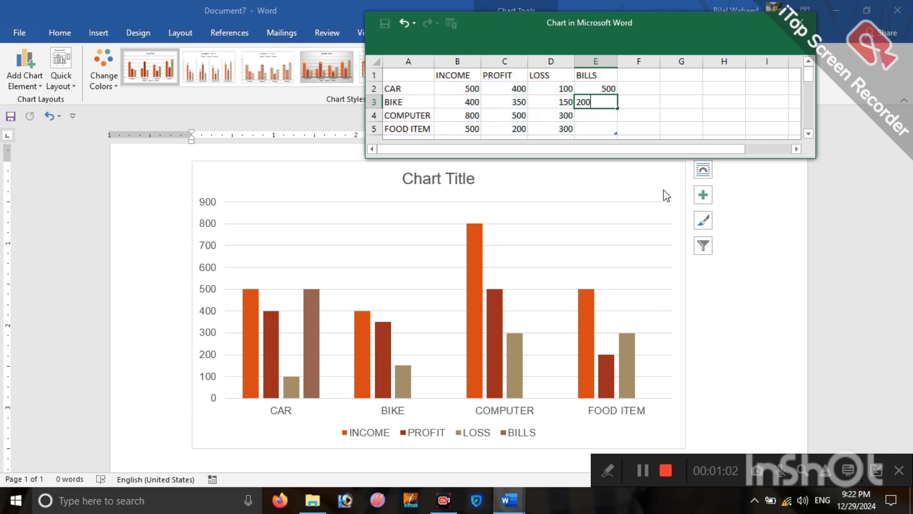
key("Return")
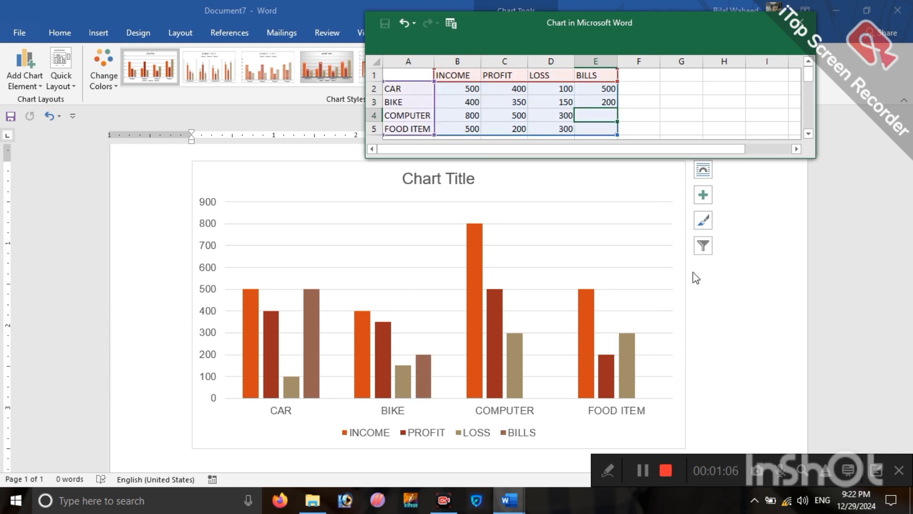
type("100")
key("Return")
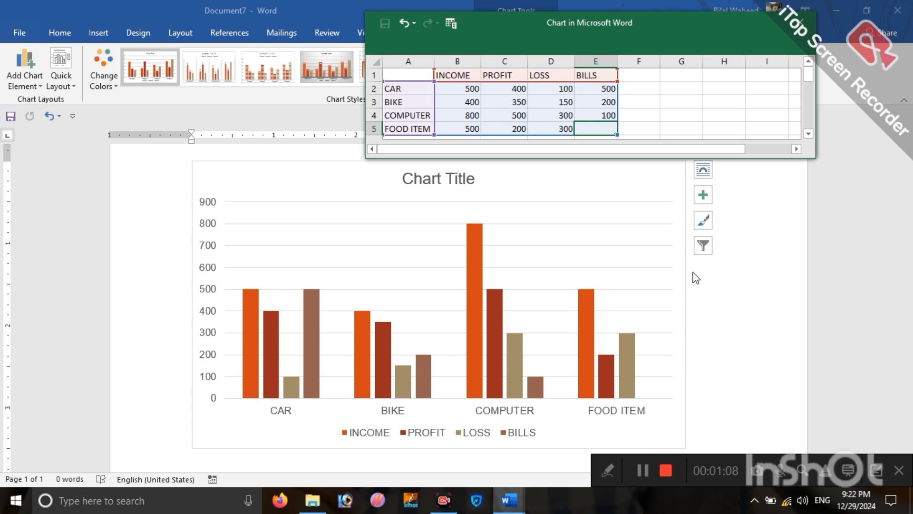
type("400")
key("Up")
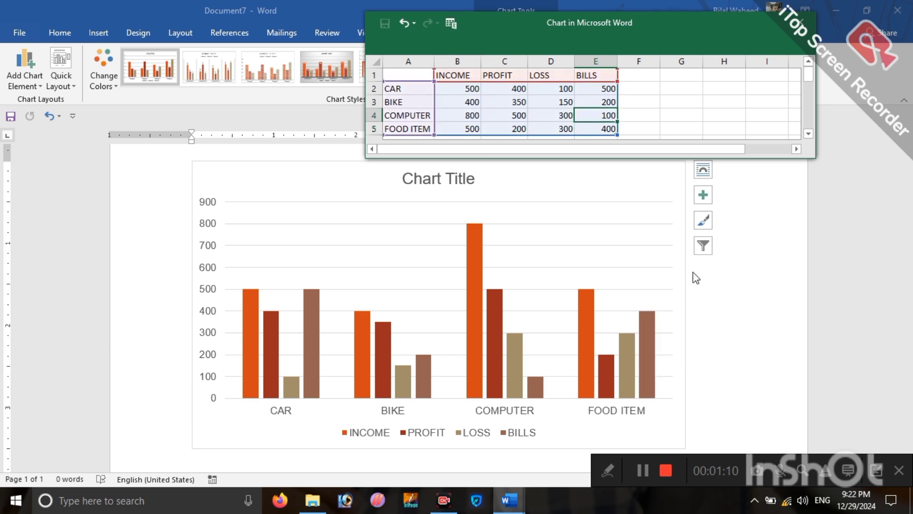
Step: Add a fifth category named JUNK FOOD to the chart's data sheet in the row below FOOD ITEM
scroll(590, 127, "down", 1)
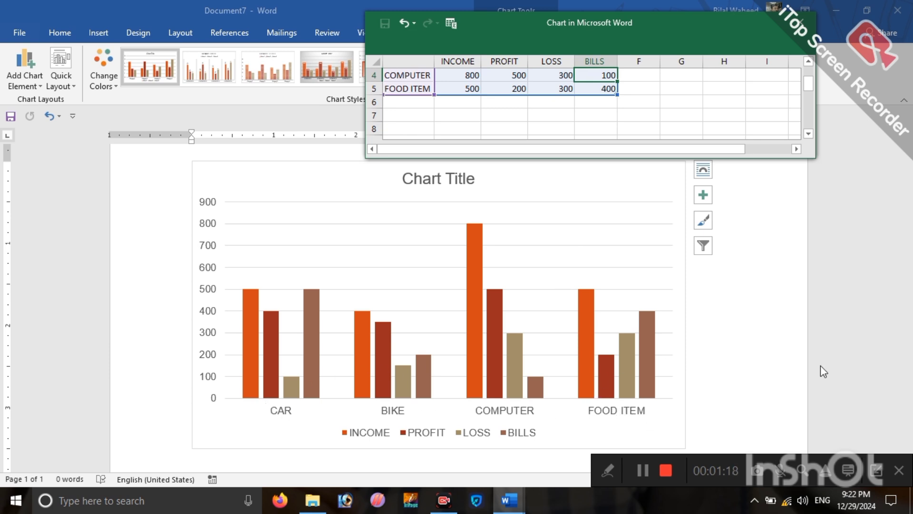
left_click(412, 102)
left_click(426, 87)
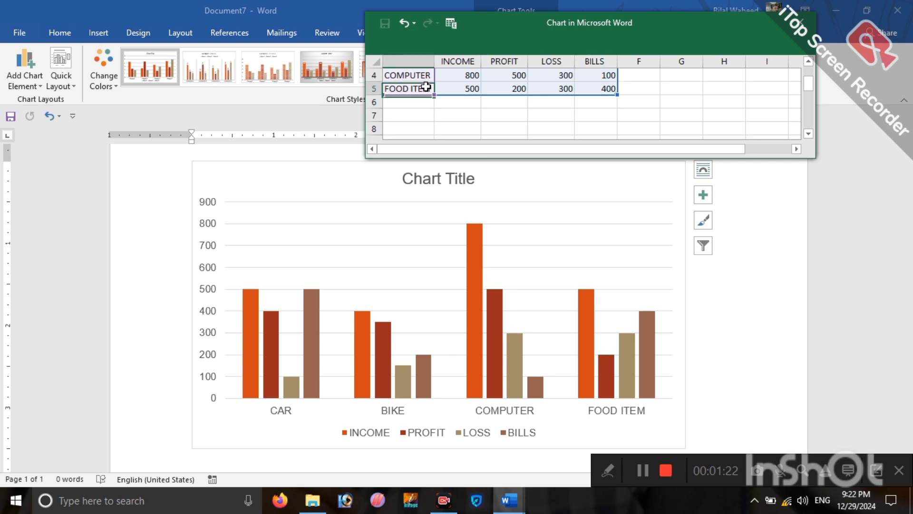
key("Return")
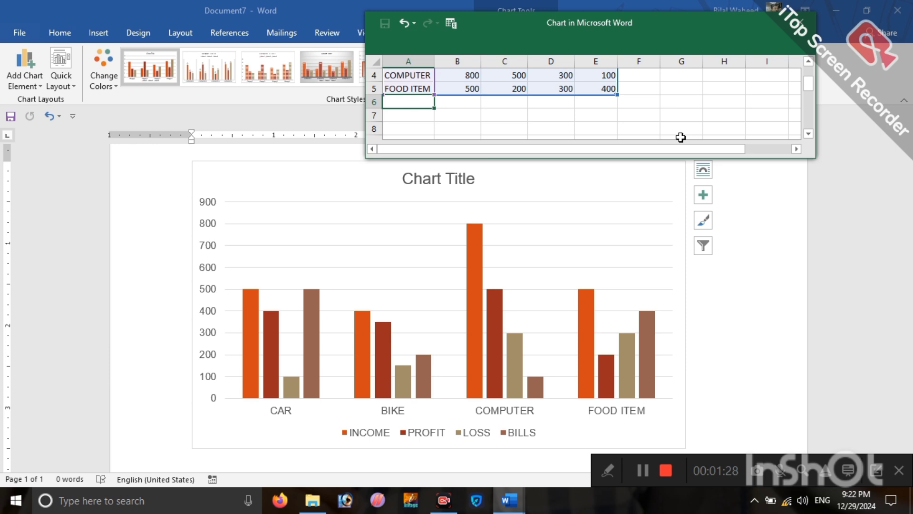
type("JUNK")
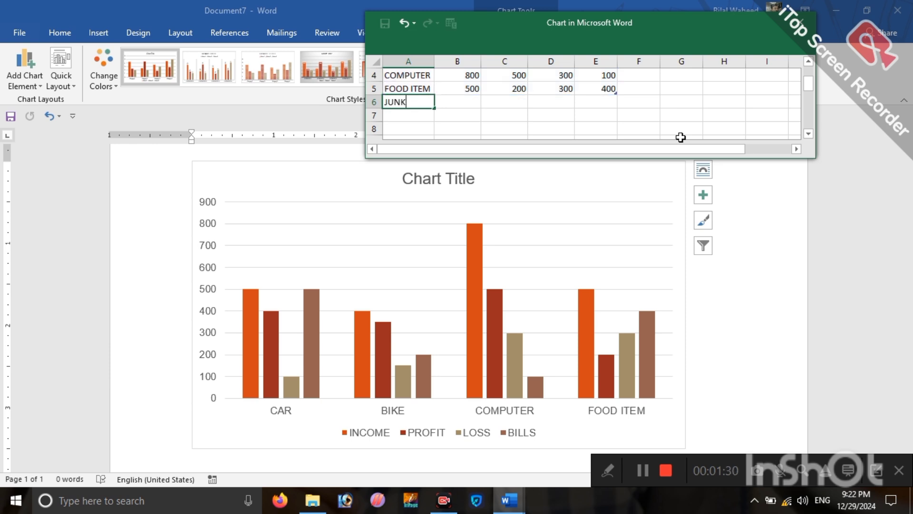
type(" FOOD")
key("Tab")
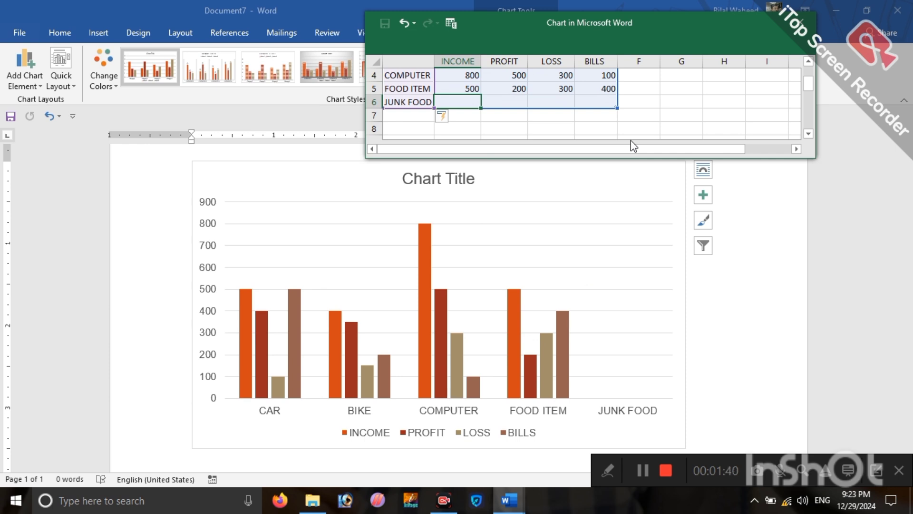
Step: Fill the JUNK FOOD row with 500 for INCOME, 150 for PROFIT, 350 for LOSS and 400 for BILLS
type("500")
key("Tab")
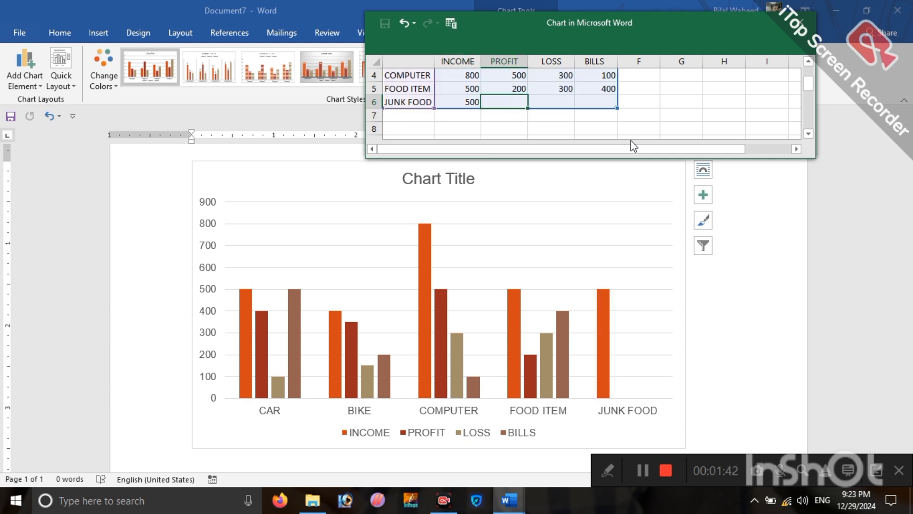
type("150")
key("Tab")
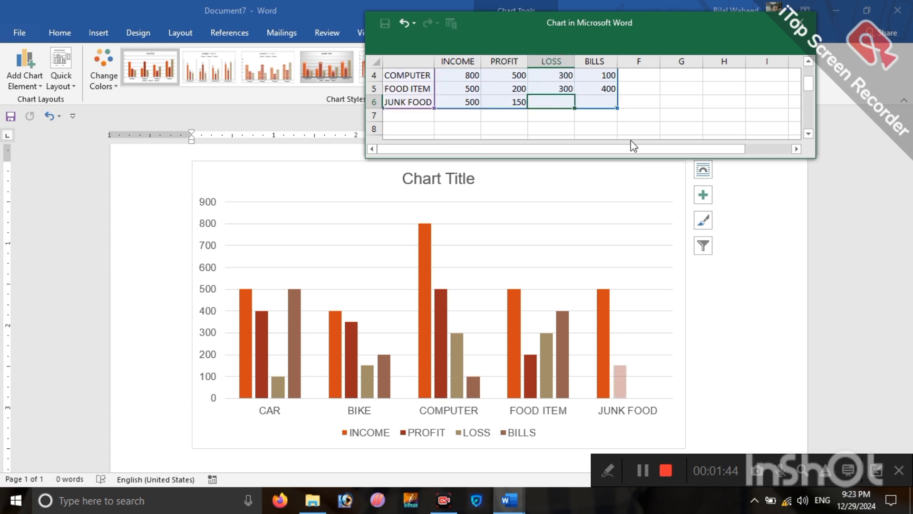
type("350")
key("Tab")
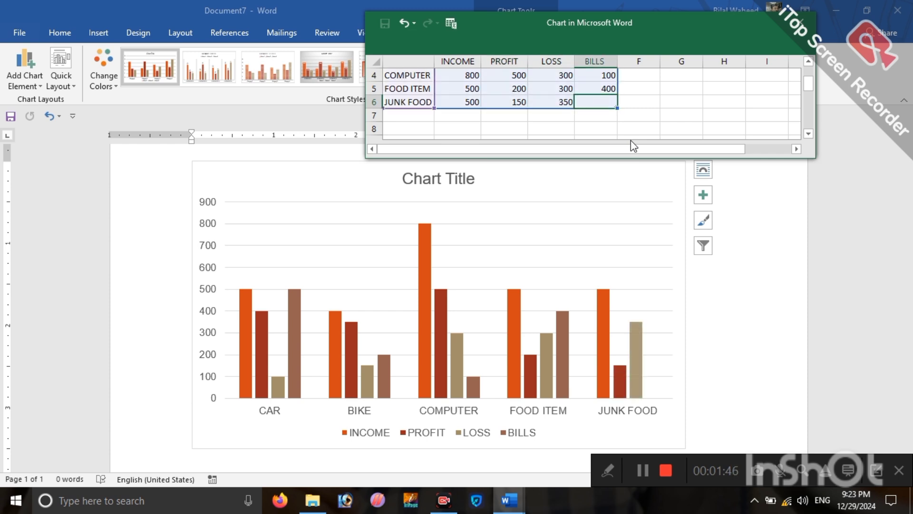
type("400")
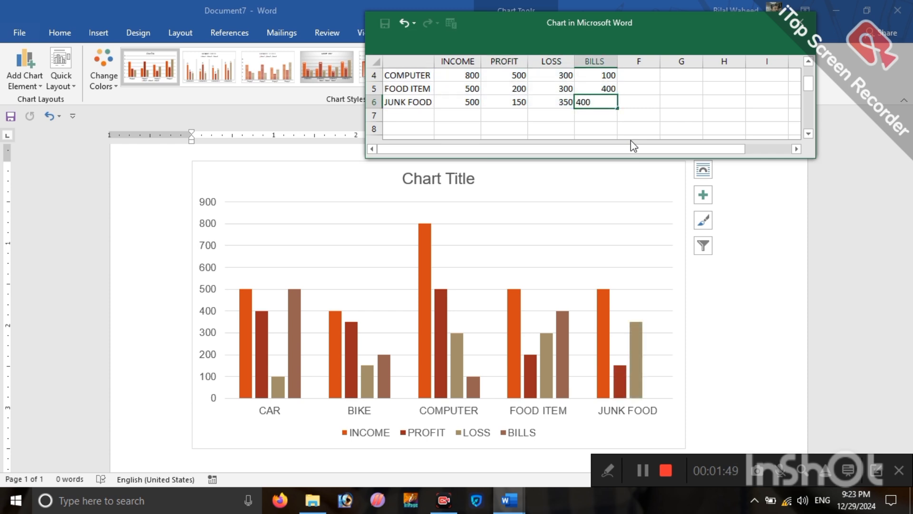
key("Return")
key("Up")
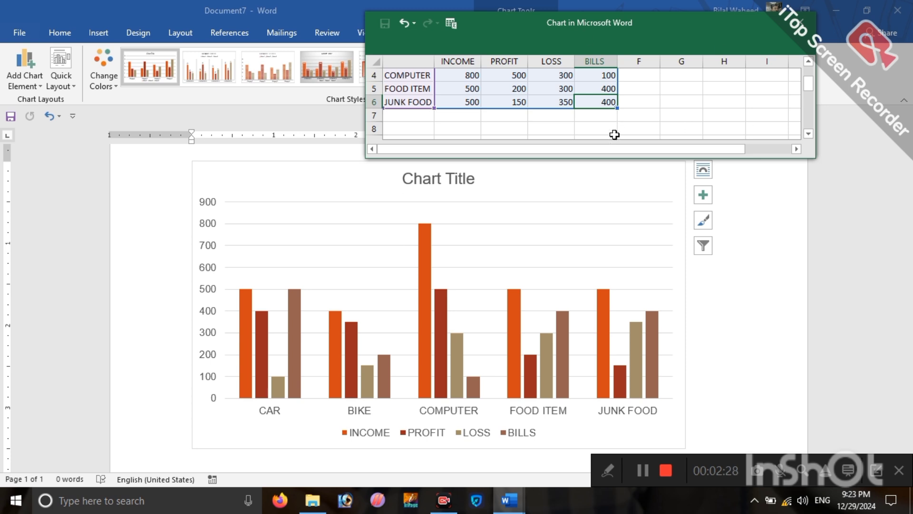
scroll(610, 130, "up", 1)
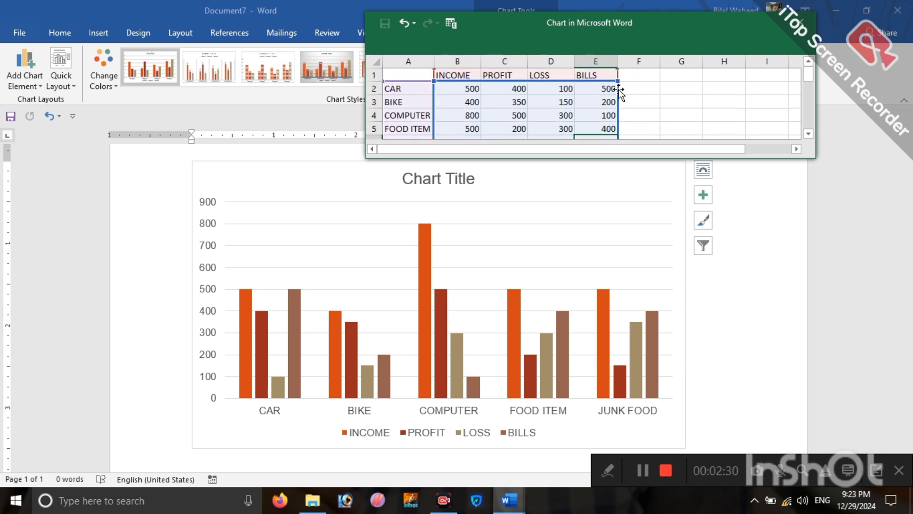